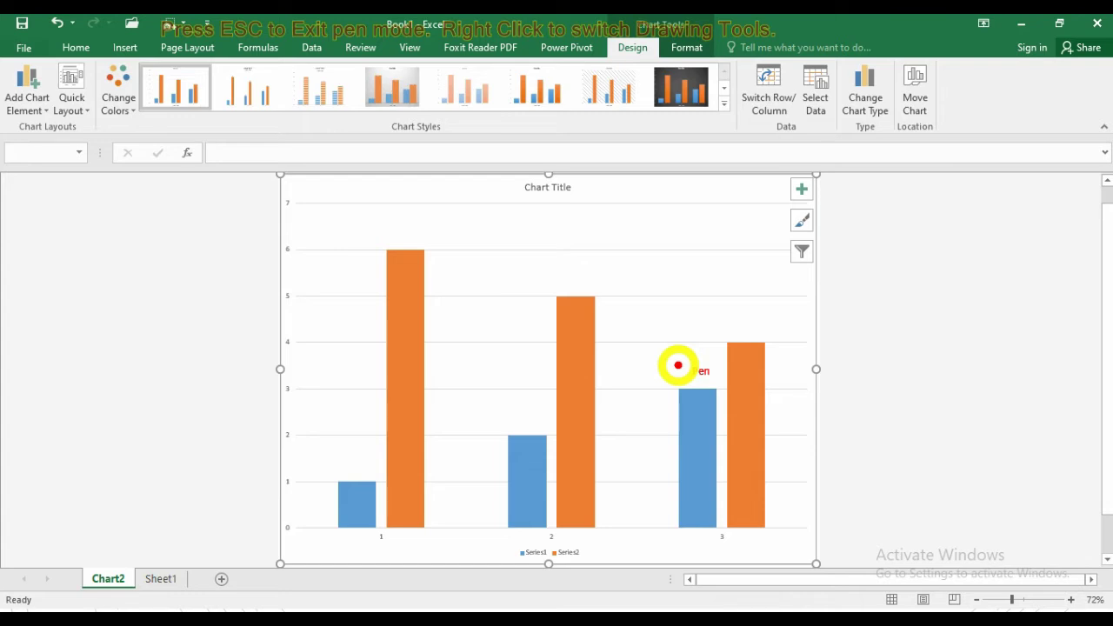
Exit pen mode on the Chart2 column chart and switch to the quiz slideshow.
{"action": "key", "text": "Escape"}
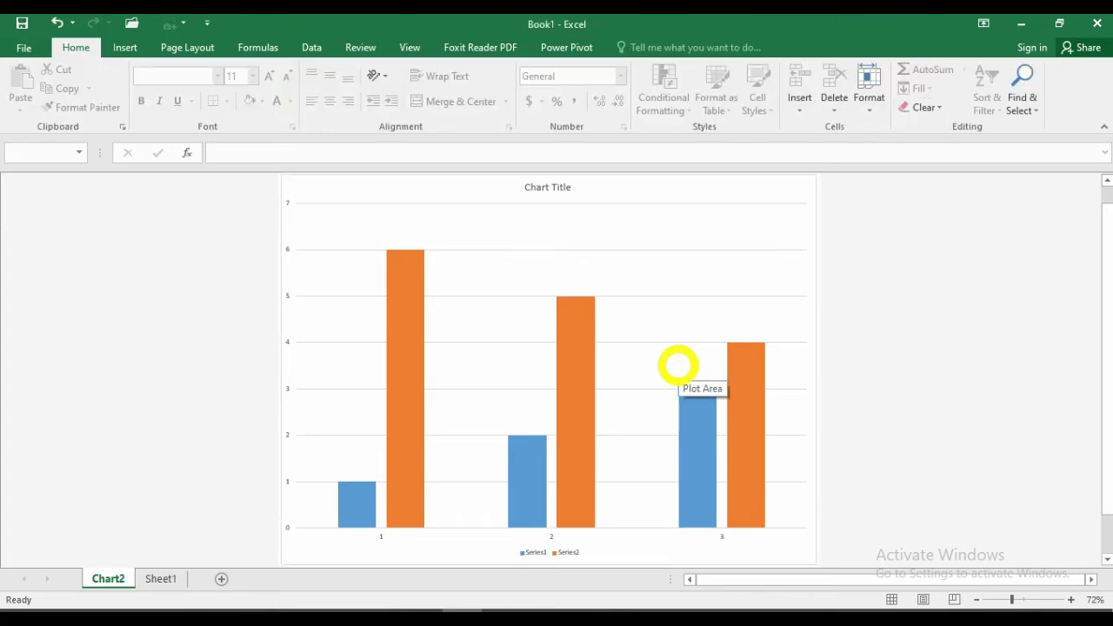
{"action": "key", "text": "alt+Tab"}
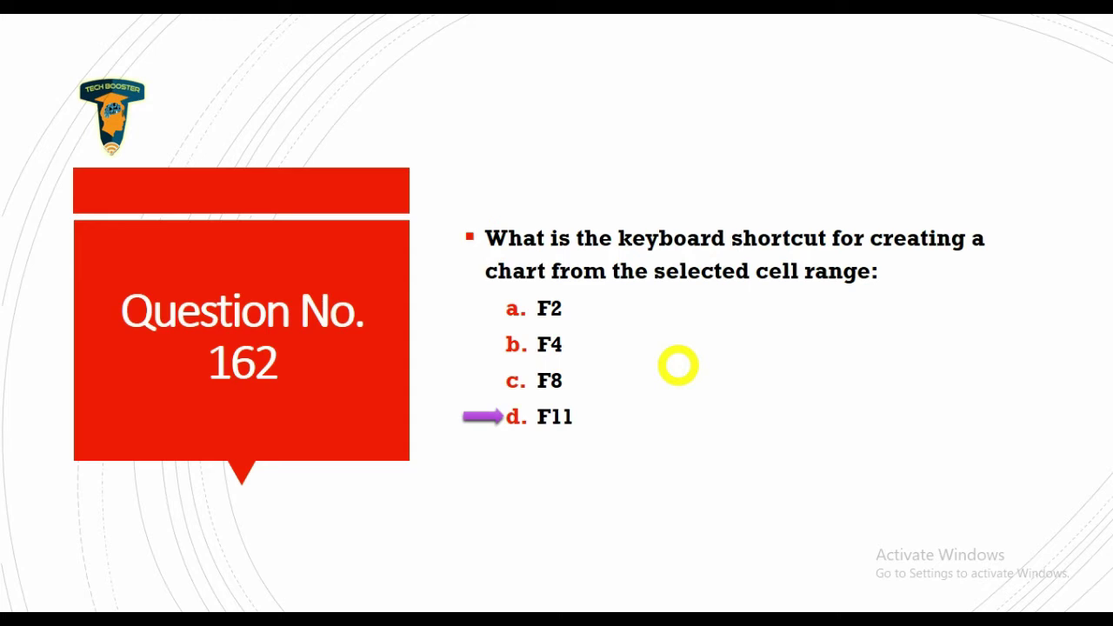
Go to Question No. 163 and show the answer arrow on option c, Status.
{"action": "key", "text": "Right"}
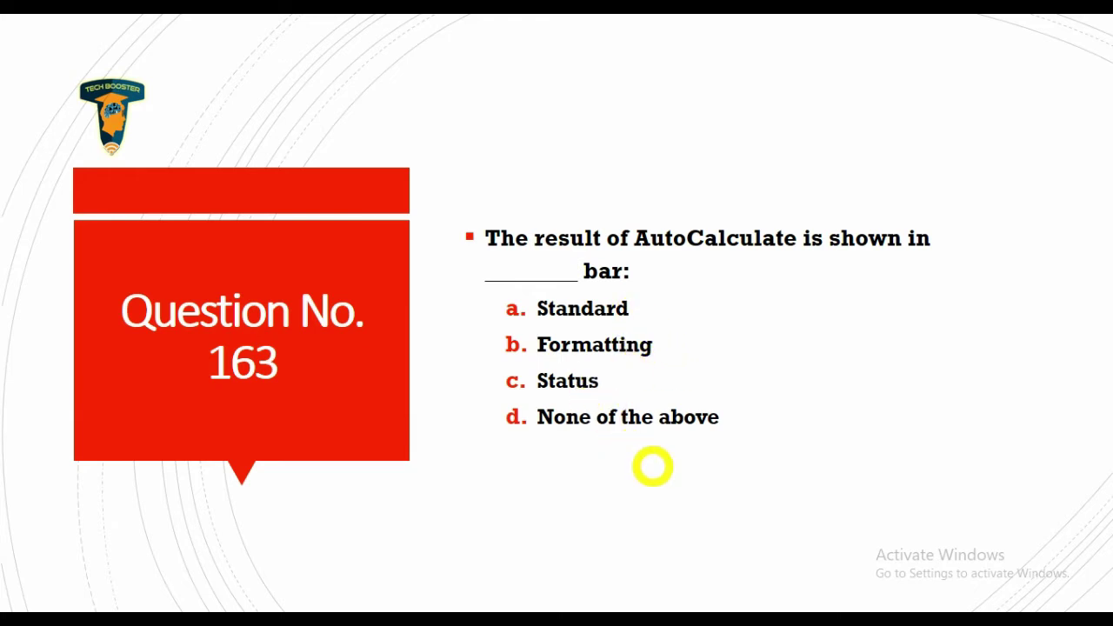
{"action": "left_click", "coordinate": [652, 467]}
Back in Excel, delete the Chart2 chart sheet permanently.
{"action": "key", "text": "alt+Tab"}
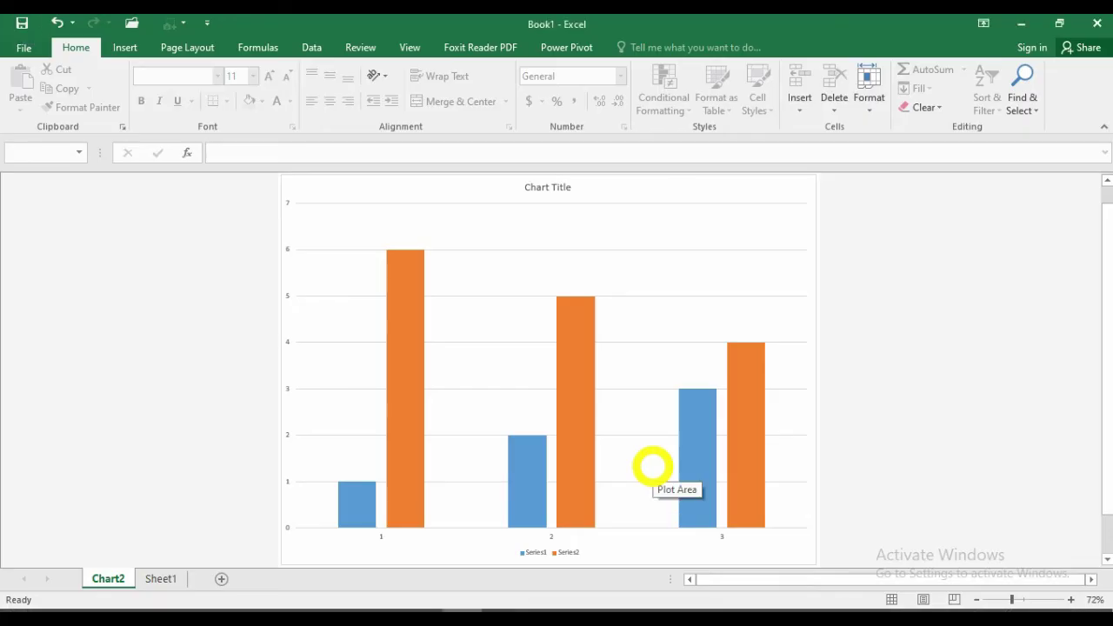
{"action": "right_click", "coordinate": [92, 577]}
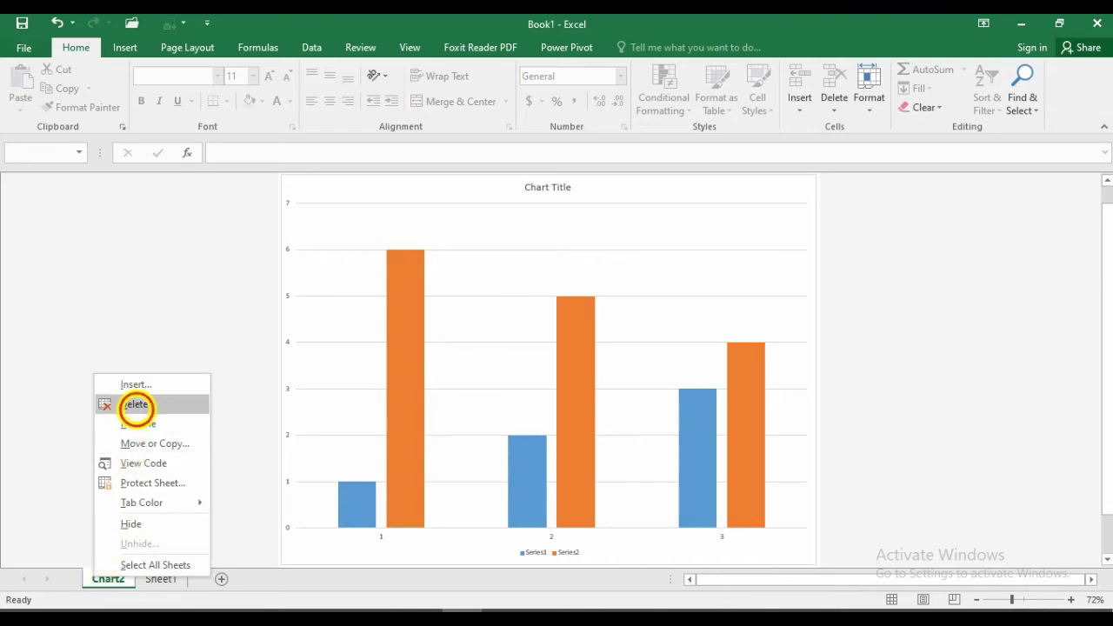
{"action": "left_click", "coordinate": [136, 405]}
{"action": "key", "text": "Return"}
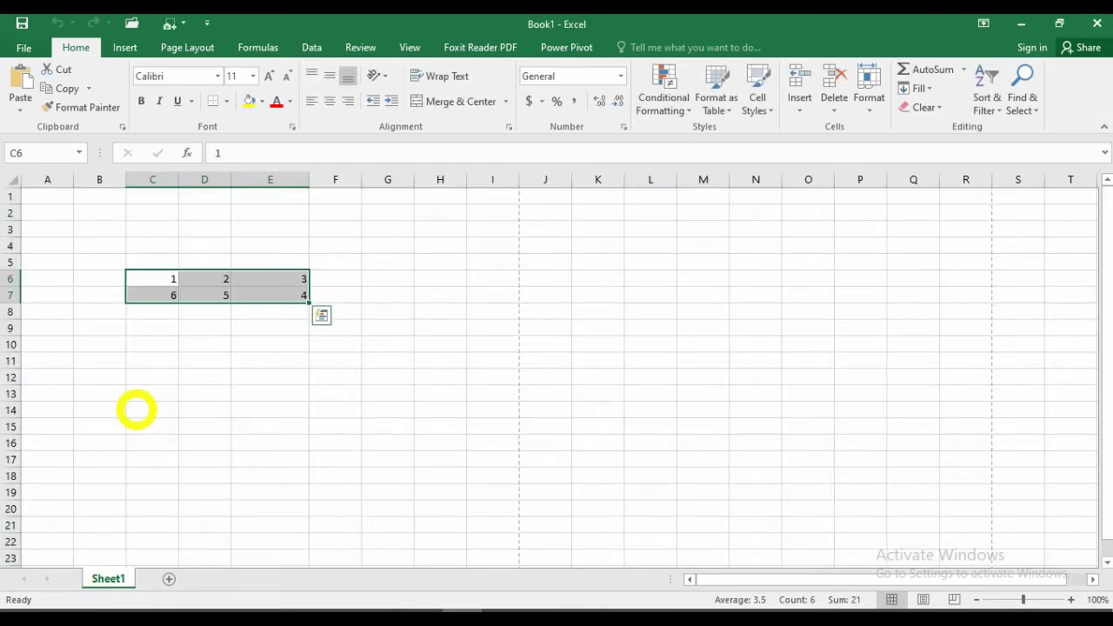
Enter 5 in E8 and 6 in E9 below the existing column E values.
{"action": "left_click", "coordinate": [203, 360]}
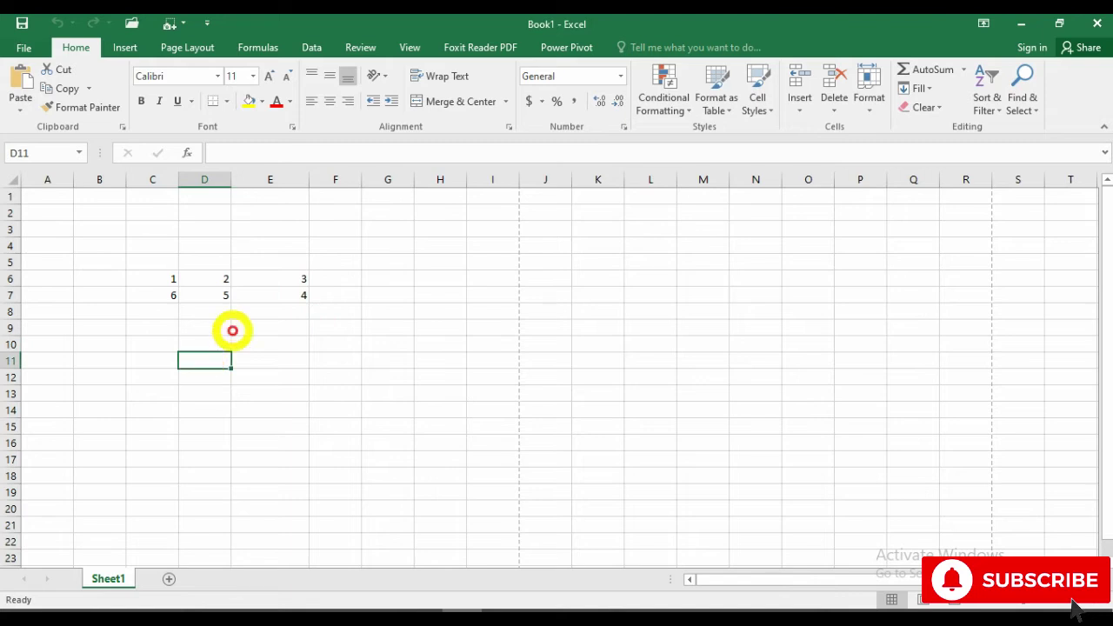
{"action": "left_click", "coordinate": [287, 311]}
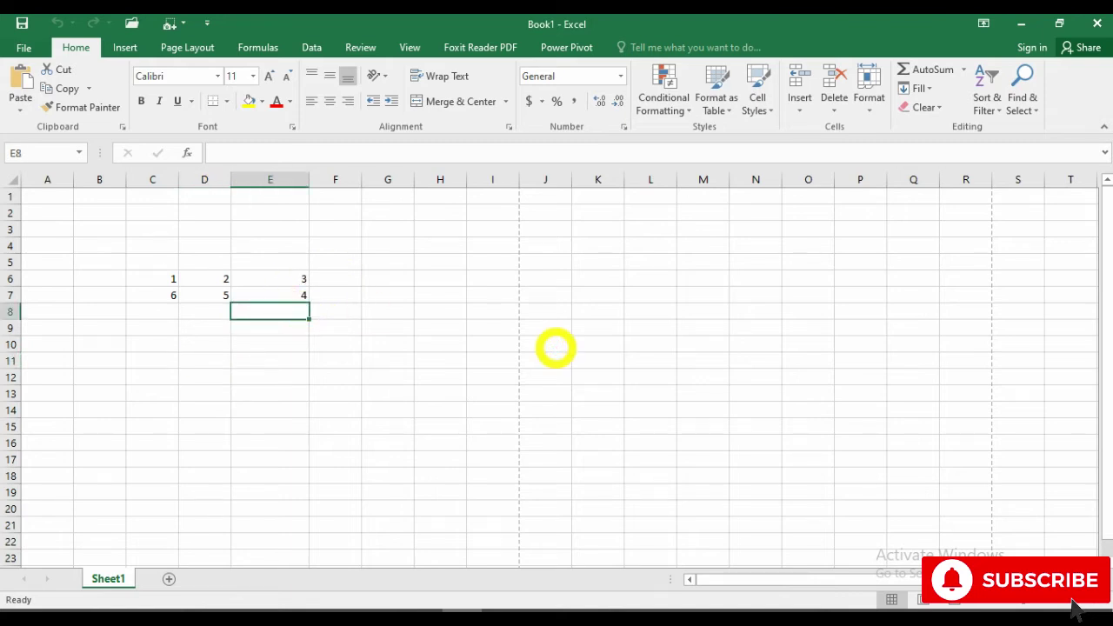
{"action": "type", "text": "5"}
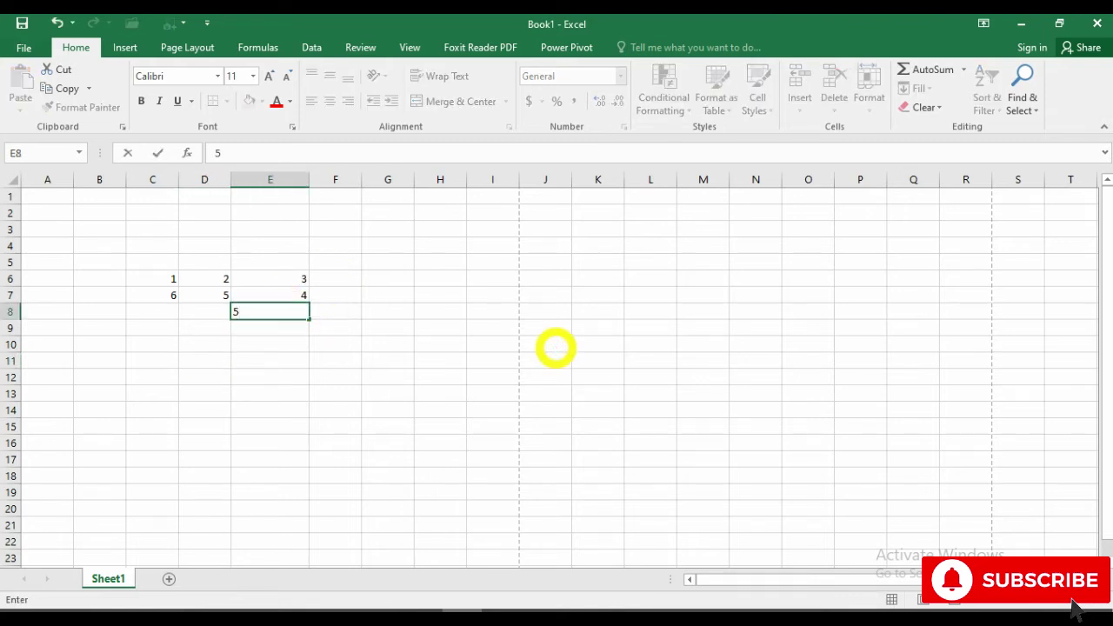
{"action": "key", "text": "Return"}
{"action": "type", "text": "6"}
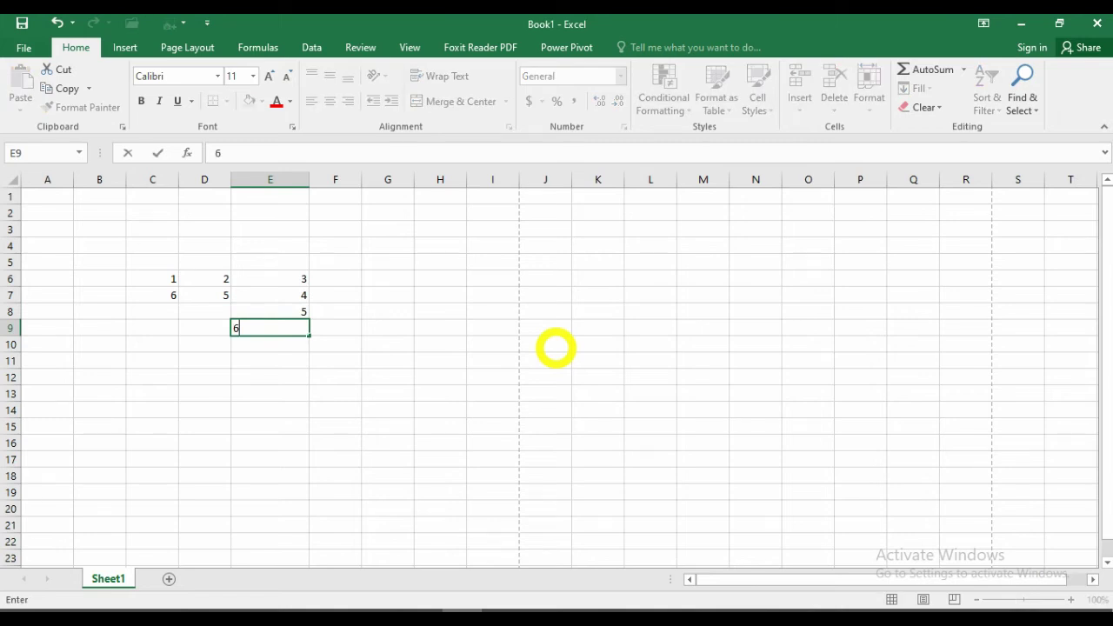
{"action": "key", "text": "Return"}
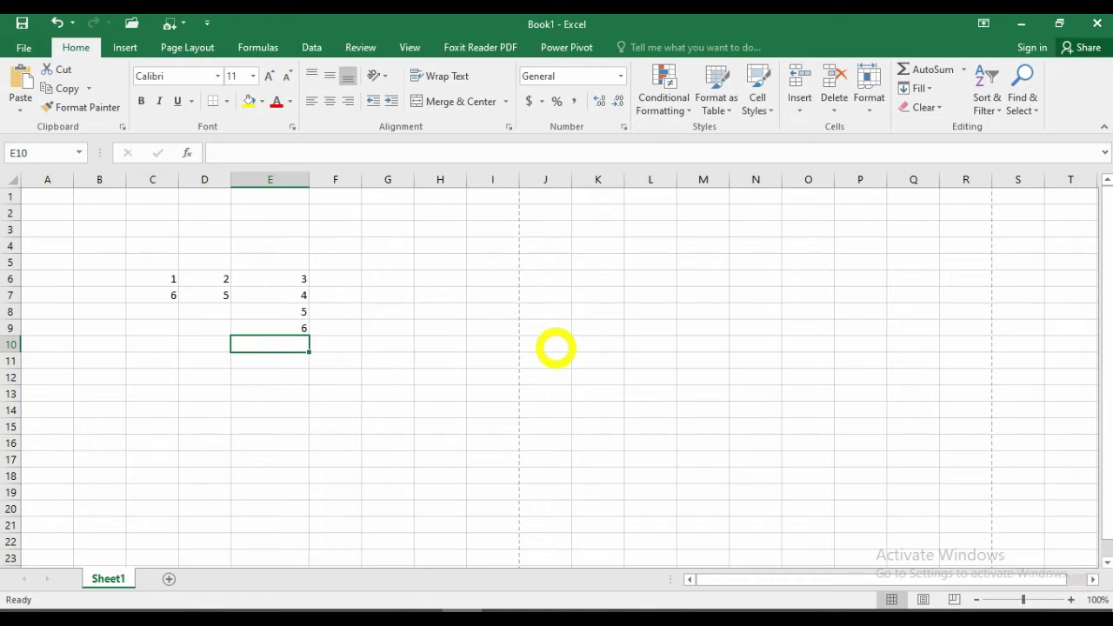
{"action": "left_click", "coordinate": [385, 345]}
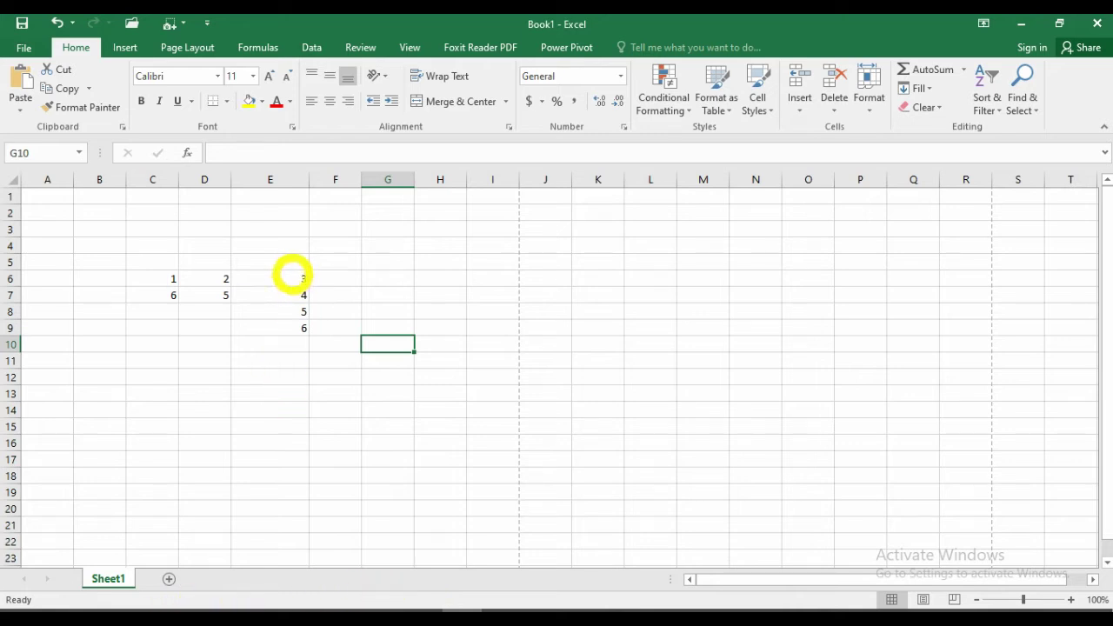
Select E6:E9 to read the status-bar Sum of 18, then return to the slideshow.
{"action": "left_click_drag", "start_coordinate": [290, 277], "coordinate": [291, 322]}
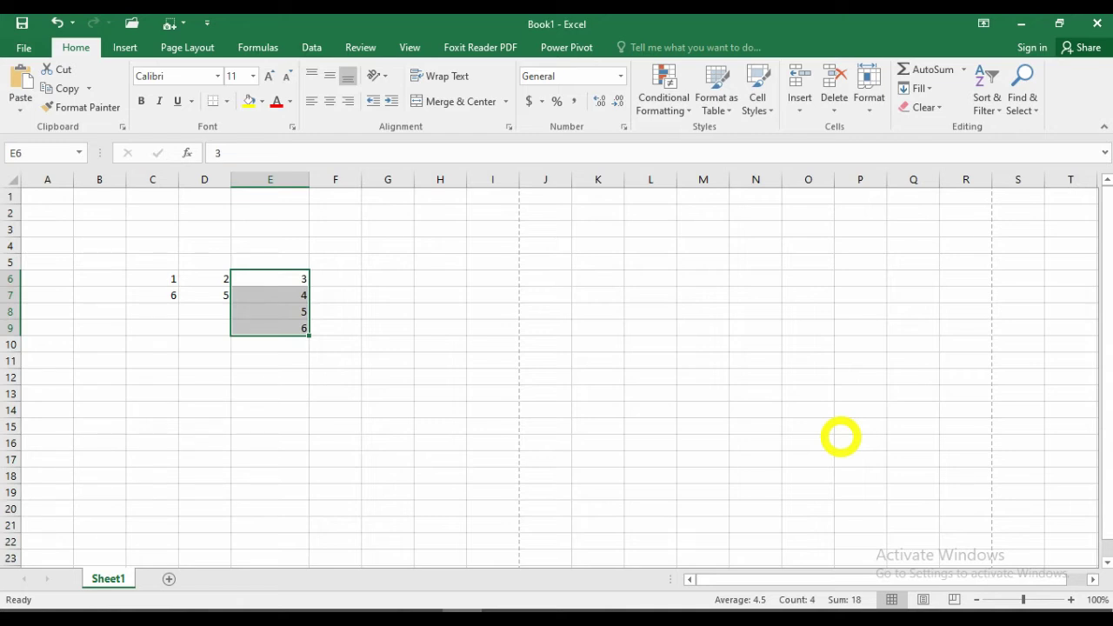
{"action": "key", "text": "alt+Tab"}
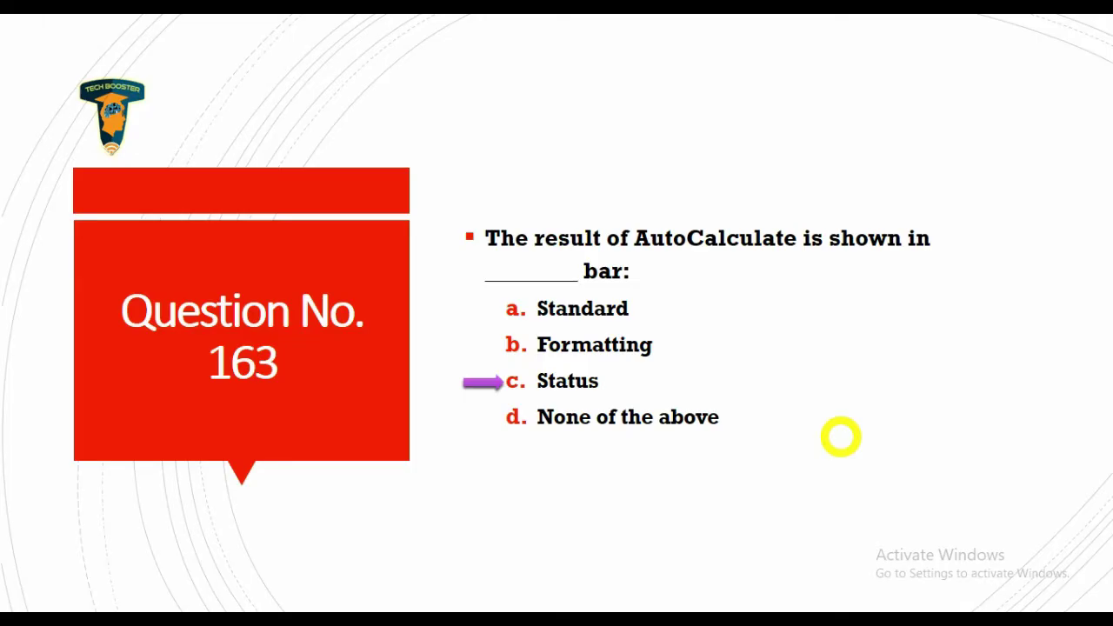
Advance the slideshow to Question No. 164.
{"action": "key", "text": "Right"}
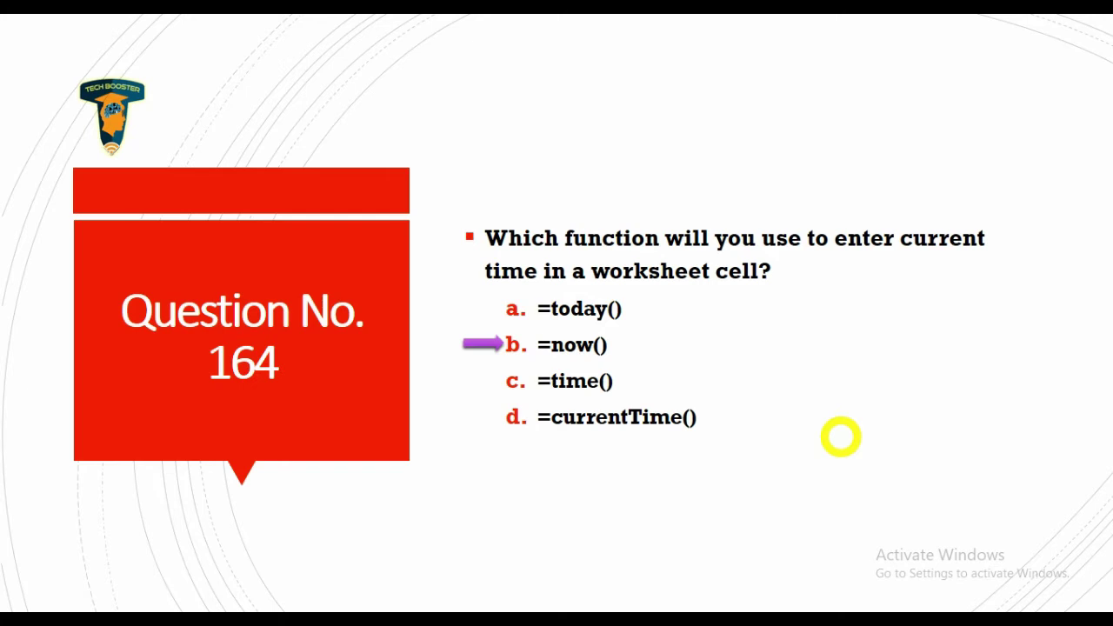
Enter =now() in cell G6 so it displays 04-10-20 17:57.
{"action": "key", "text": "alt+Tab"}
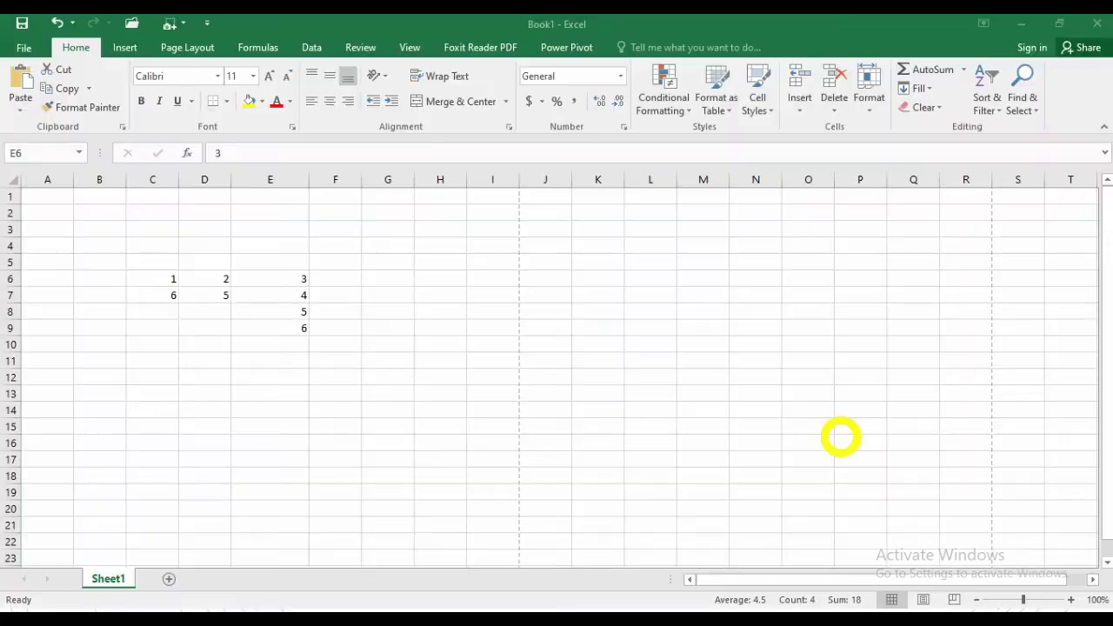
{"action": "left_click", "coordinate": [385, 278]}
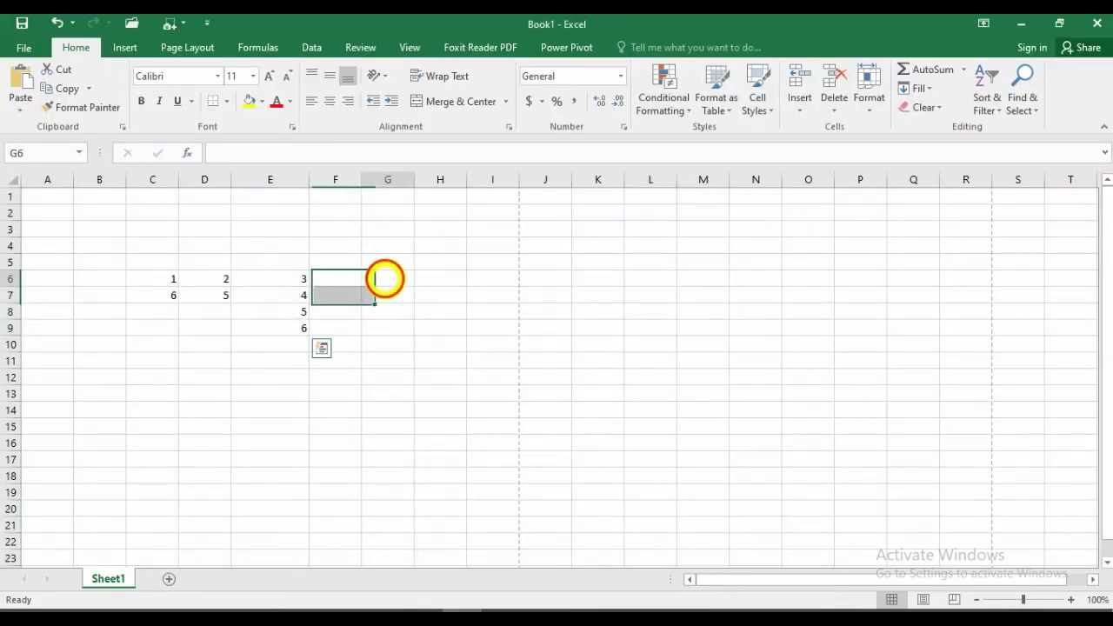
{"action": "type", "text": "="}
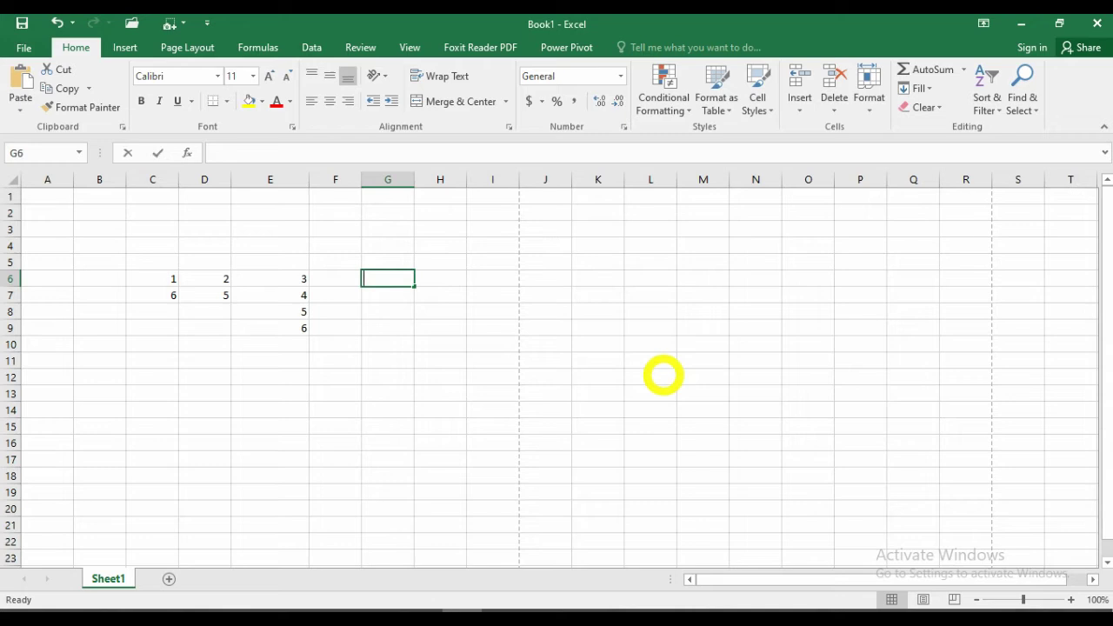
{"action": "type", "text": "now()"}
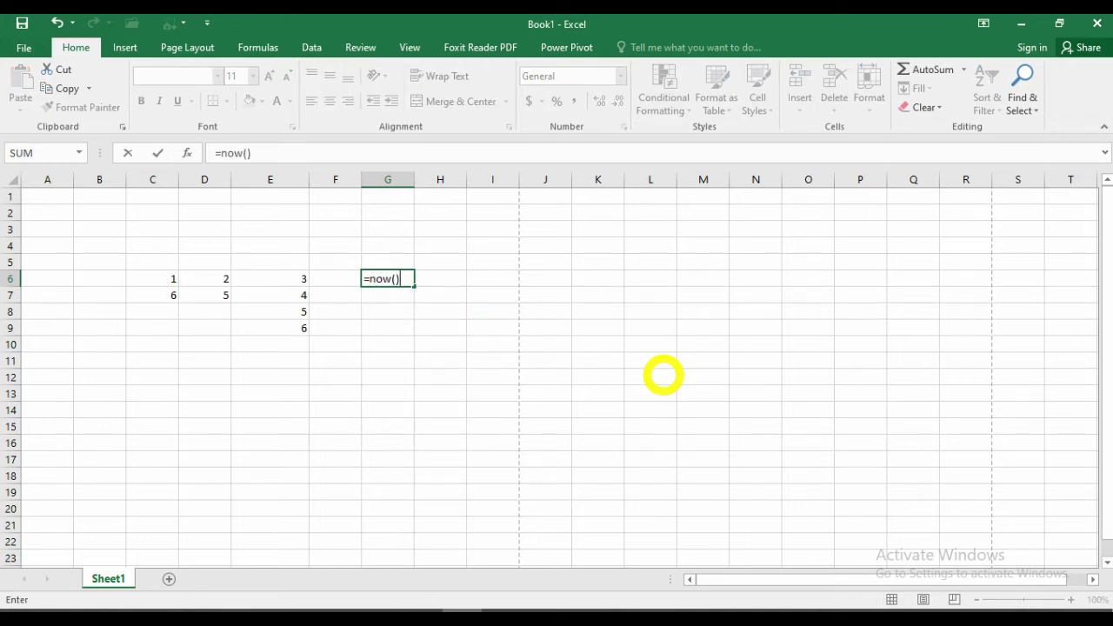
{"action": "key", "text": "Return"}
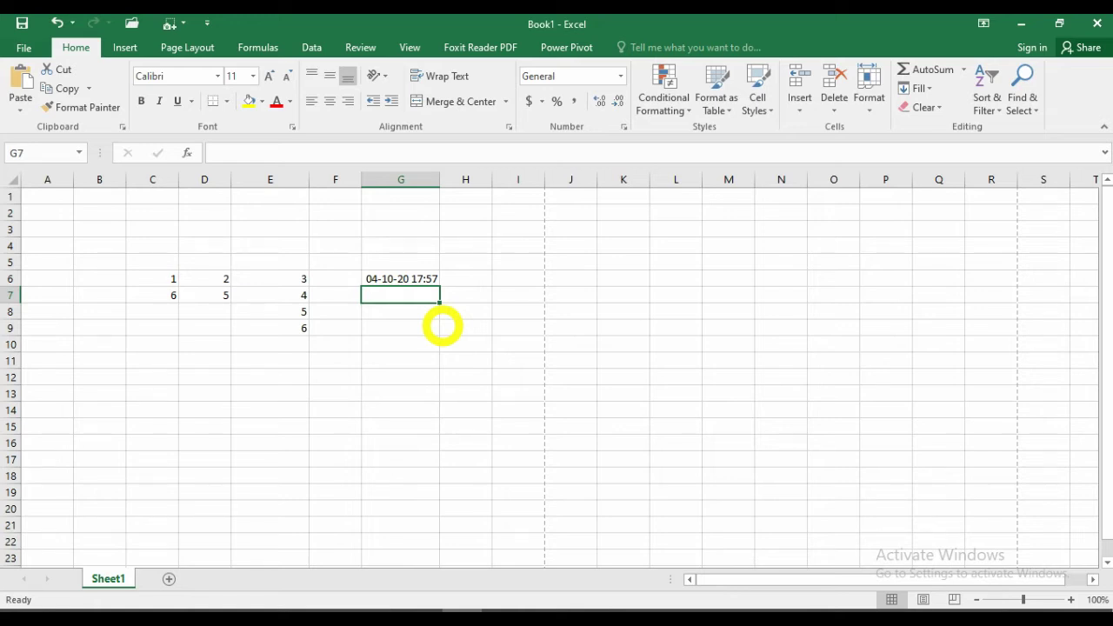
Show Question No. 165 with Avg marked as the answer, then return to Excel.
{"action": "key", "text": "alt+Tab"}
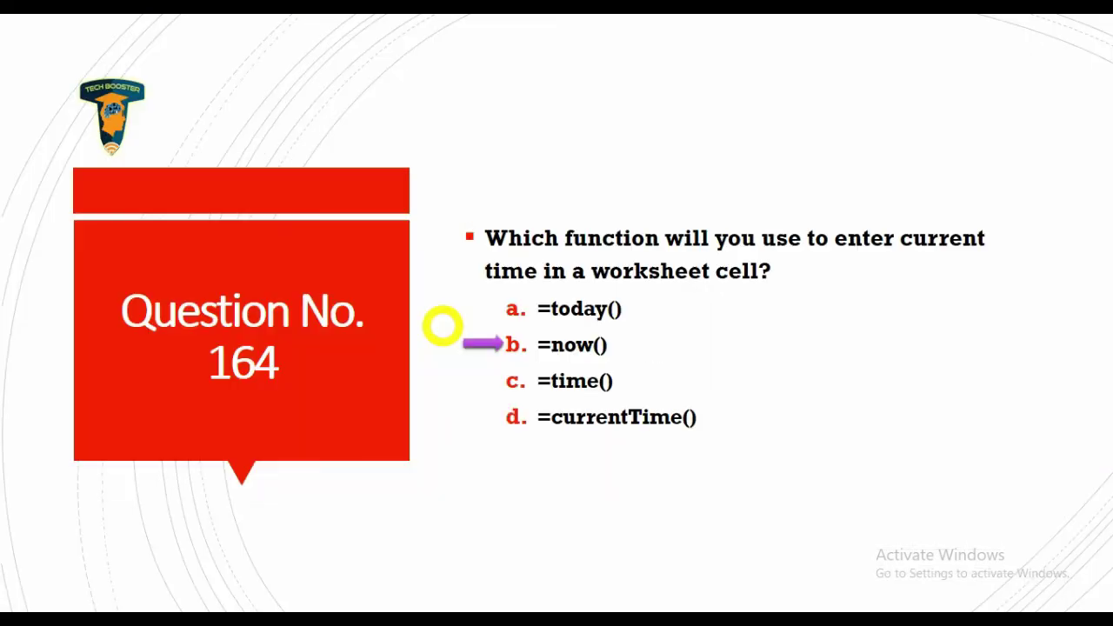
{"action": "left_click", "coordinate": [442, 326]}
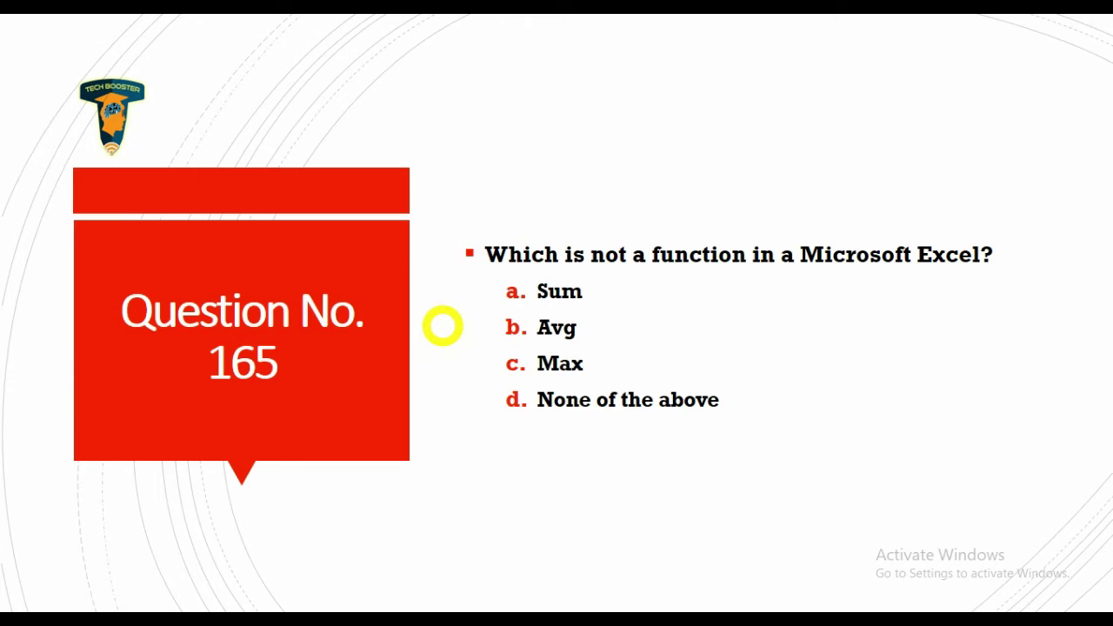
{"action": "left_click", "coordinate": [442, 326]}
{"action": "key", "text": "alt+Tab"}
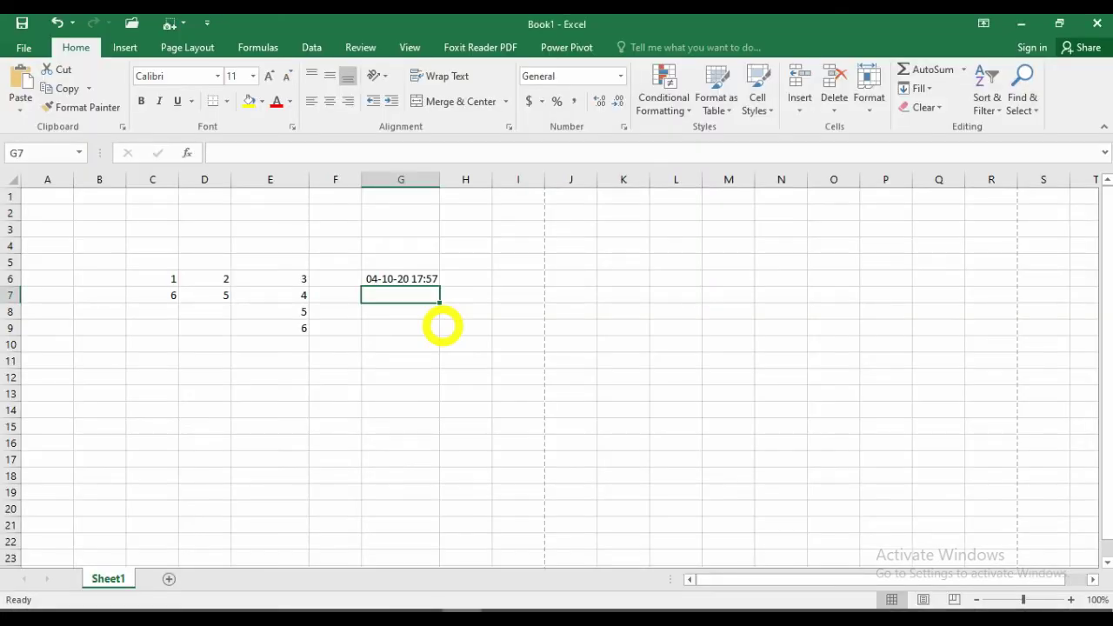
Enter =average(E6:E9) in E10, giving 4.5.
{"action": "left_click_drag", "start_coordinate": [298, 282], "coordinate": [296, 335]}
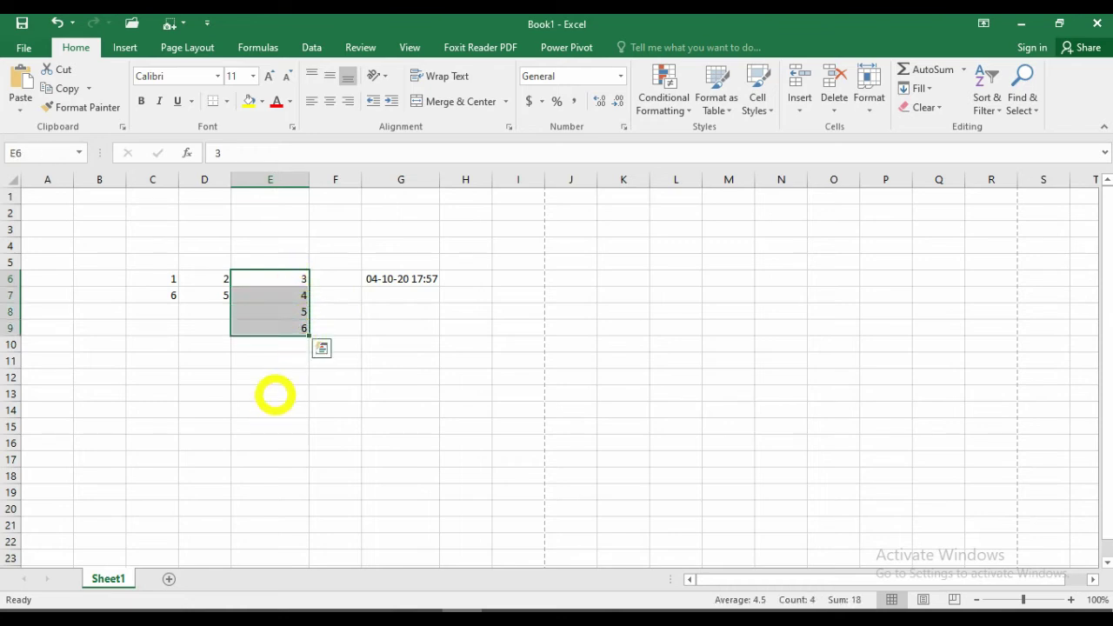
{"action": "left_click", "coordinate": [261, 343]}
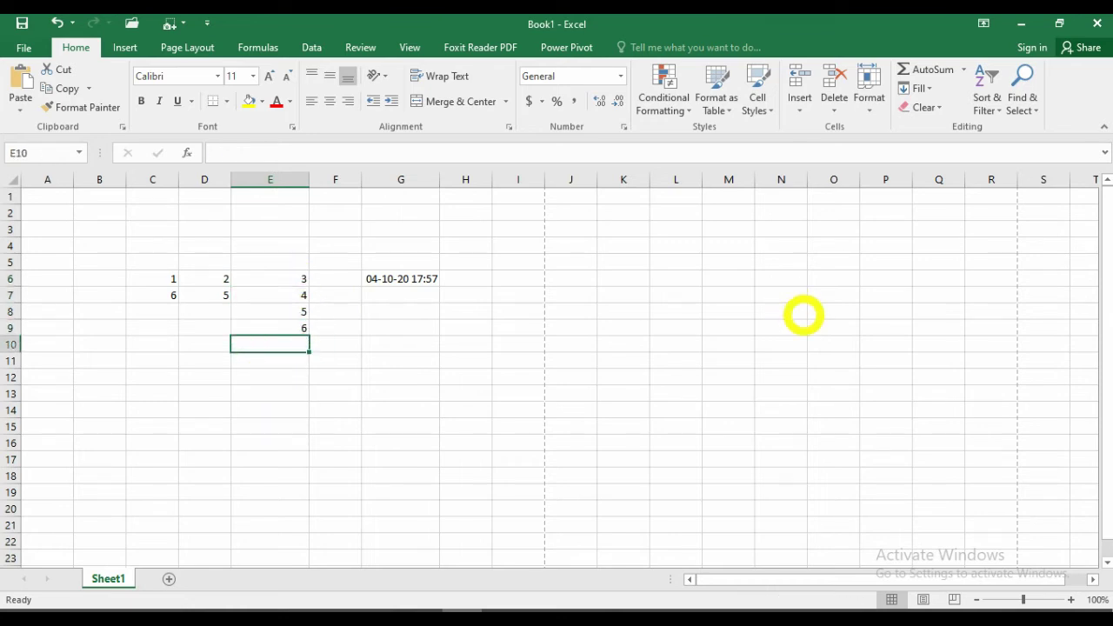
{"action": "type", "text": "=average"}
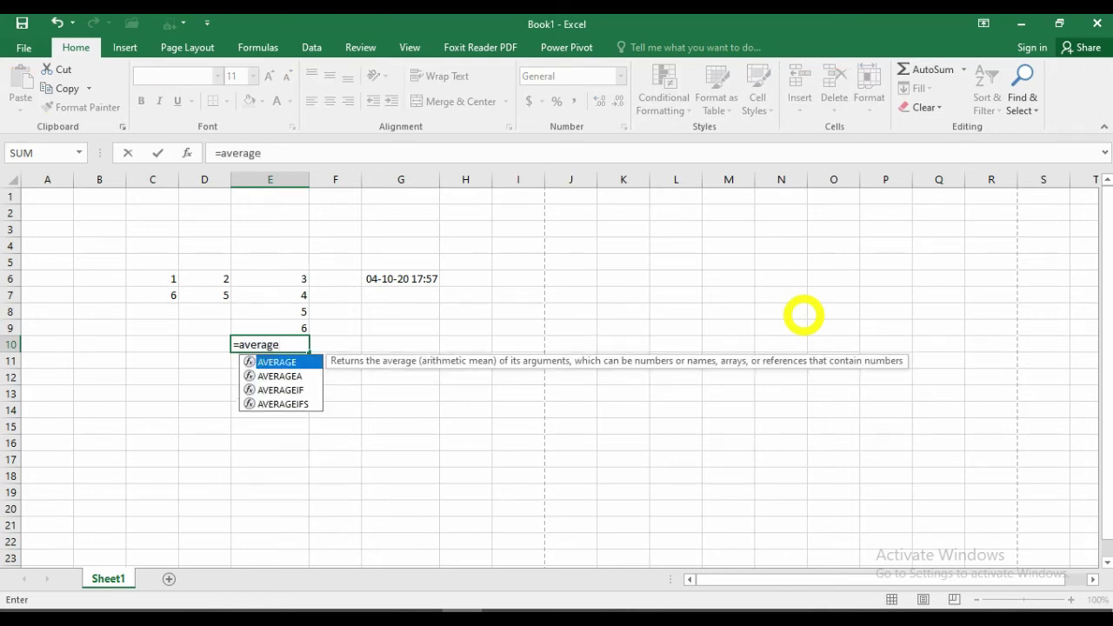
{"action": "type", "text": "("}
{"action": "left_click_drag", "start_coordinate": [291, 327], "coordinate": [290, 278]}
{"action": "type", "text": ")"}
{"action": "key", "text": "Return"}
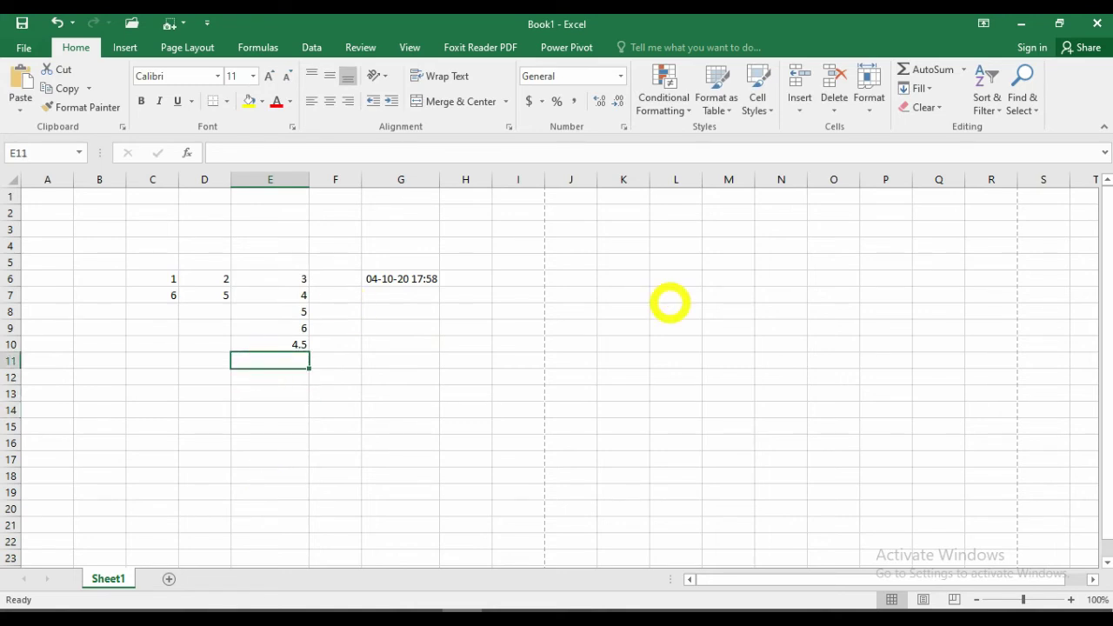
Enter =avg(E6:E9) in E11 and accept Excel's correction to AVERAGE.
{"action": "type", "text": "=avg"}
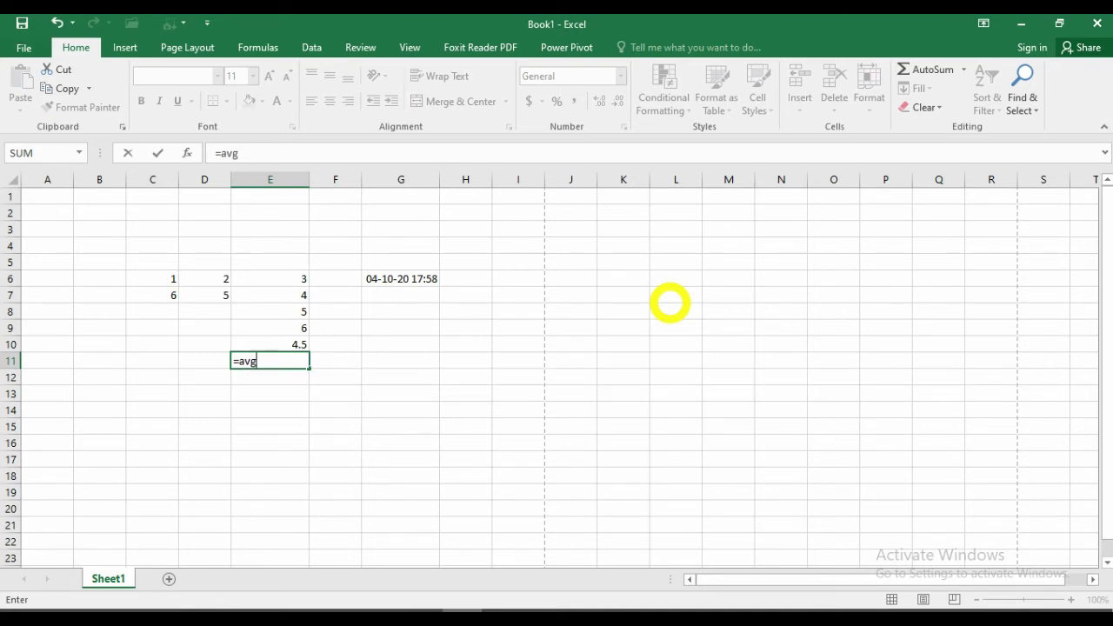
{"action": "type", "text": "("}
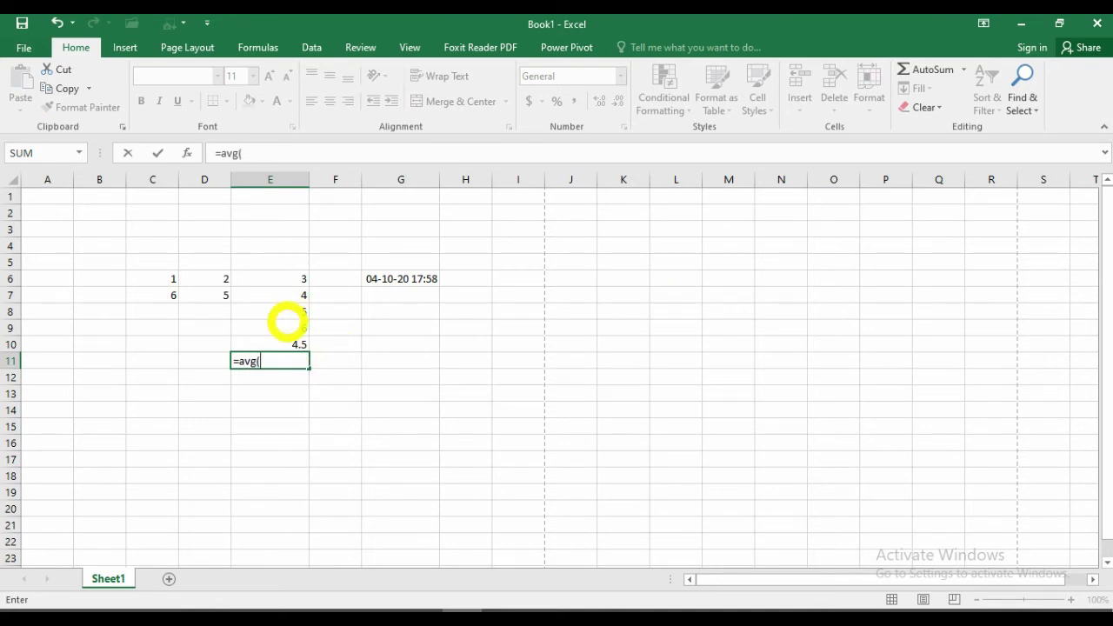
{"action": "left_click_drag", "start_coordinate": [287, 326], "coordinate": [287, 278]}
{"action": "type", "text": ")"}
{"action": "key", "text": "Return"}
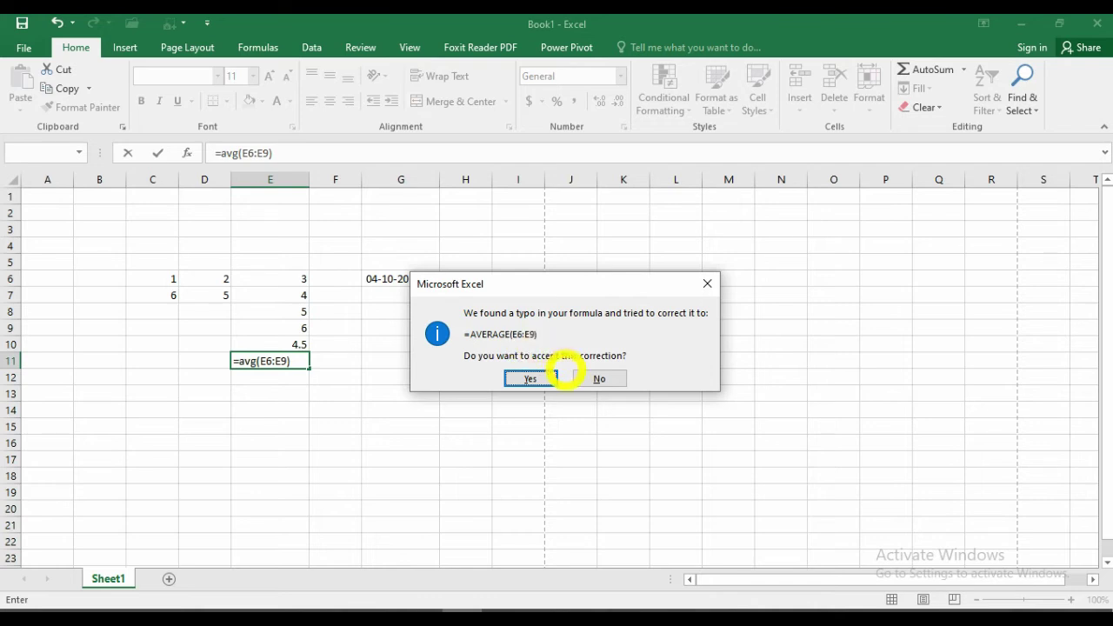
{"action": "left_click", "coordinate": [533, 377]}
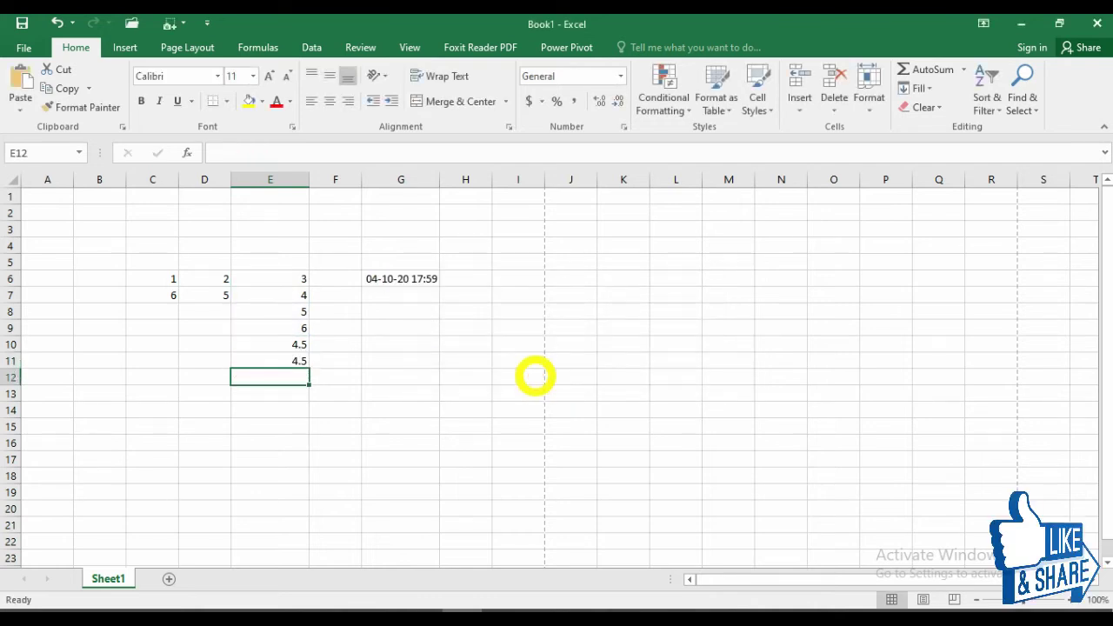
{"action": "key", "text": "alt+Tab"}
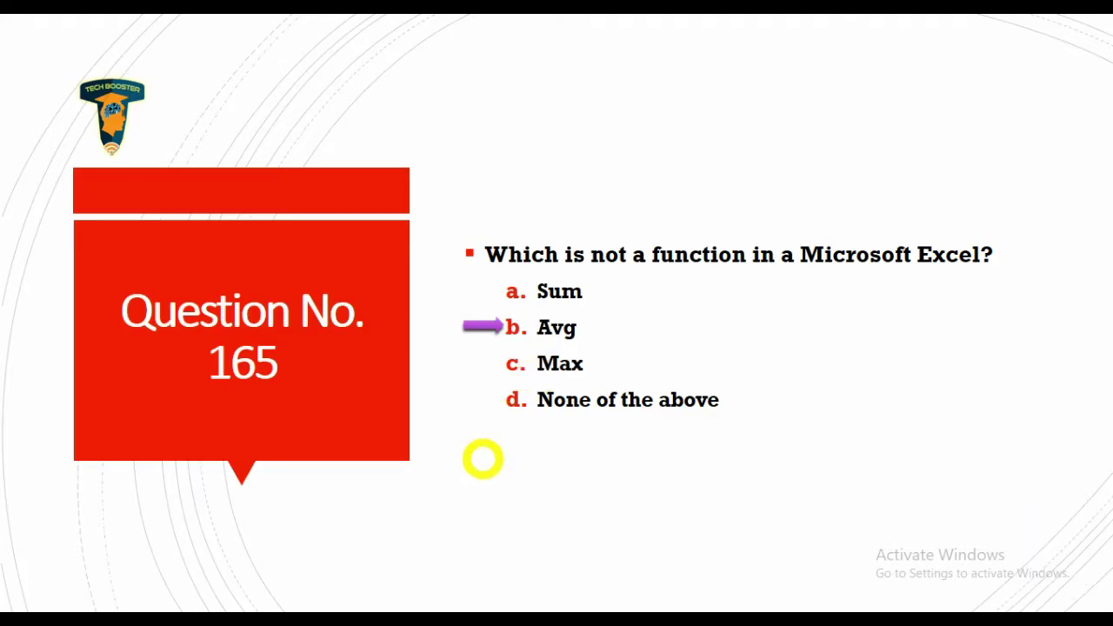
Go to Question No. 166 and show the answer arrow on option c, =.
{"action": "left_click", "coordinate": [457, 566]}
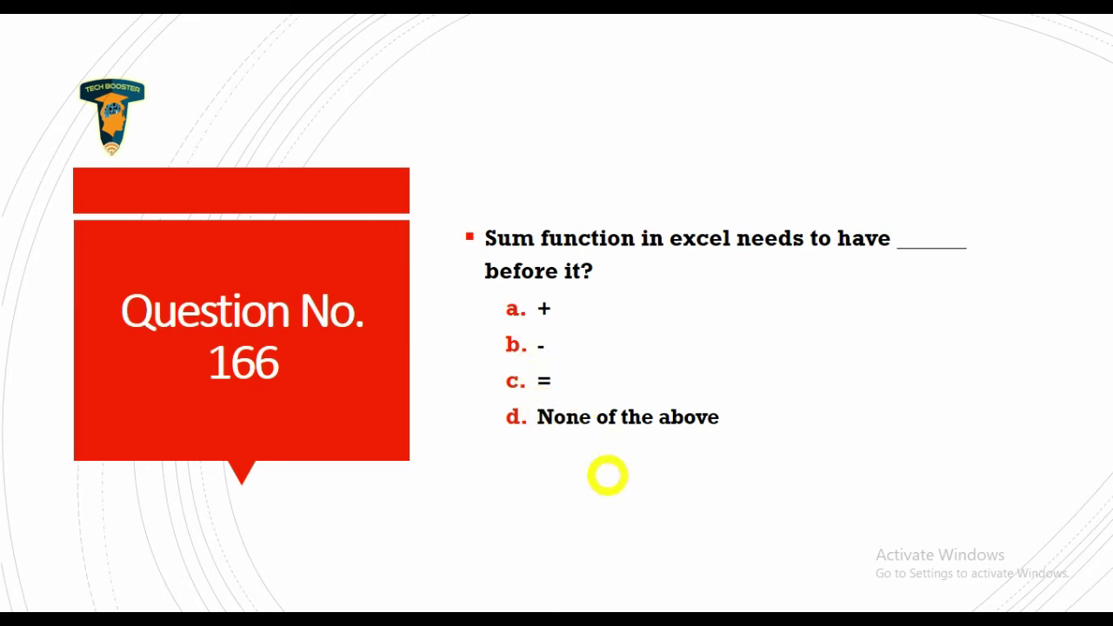
{"action": "left_click", "coordinate": [607, 475]}
Back in Excel, enter =sum(E6:E9) in E12, totalling 18.
{"action": "key", "text": "alt+Tab"}
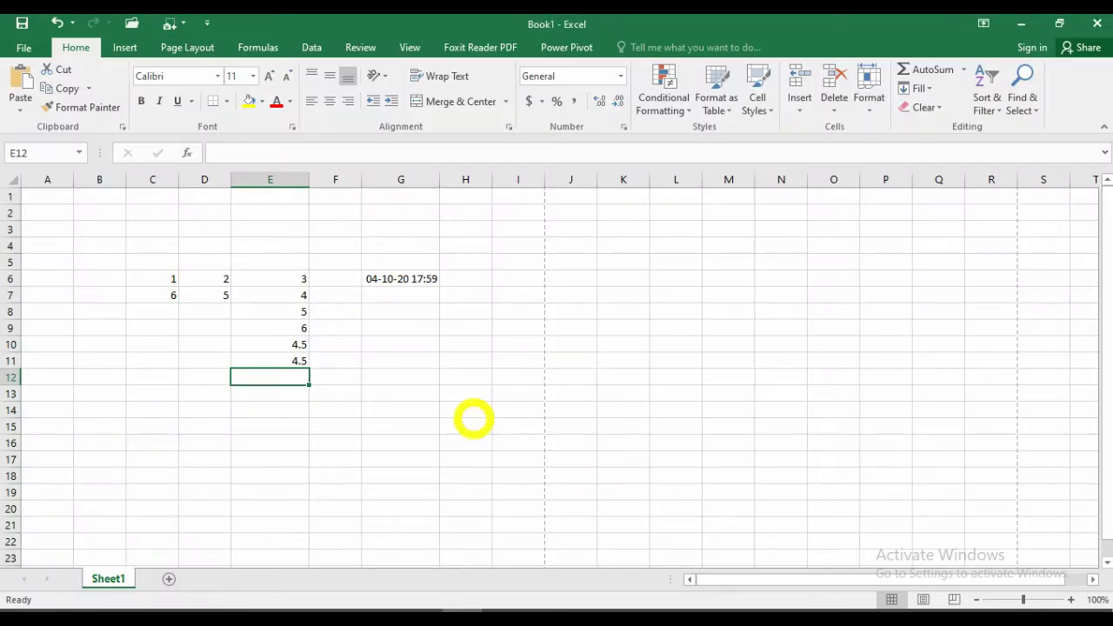
{"action": "left_click", "coordinate": [281, 361]}
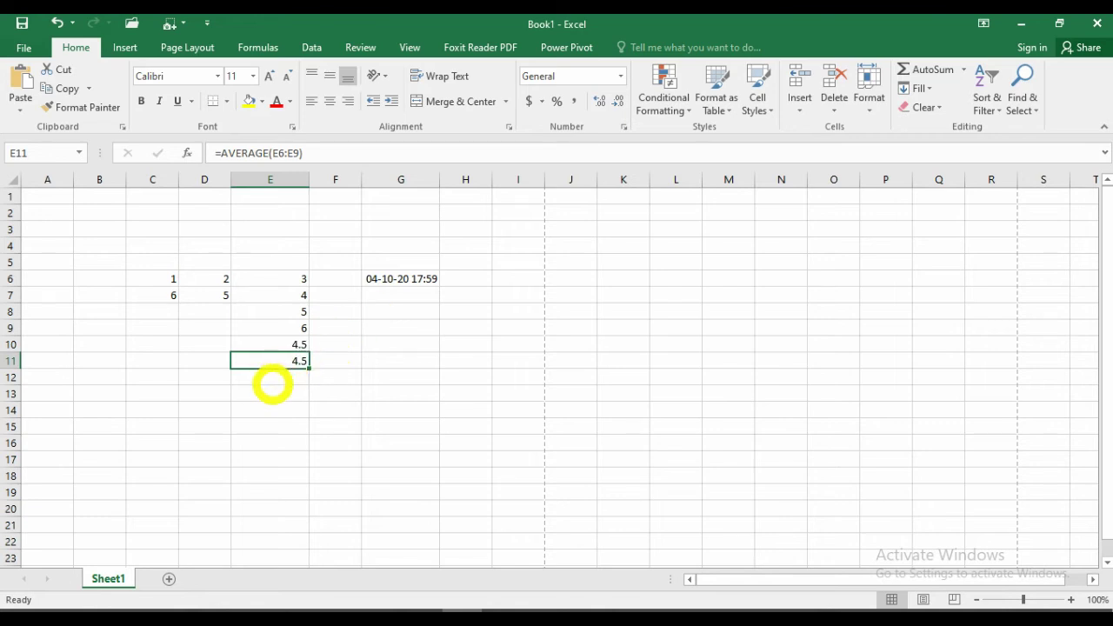
{"action": "left_click", "coordinate": [304, 375]}
{"action": "type", "text": "="}
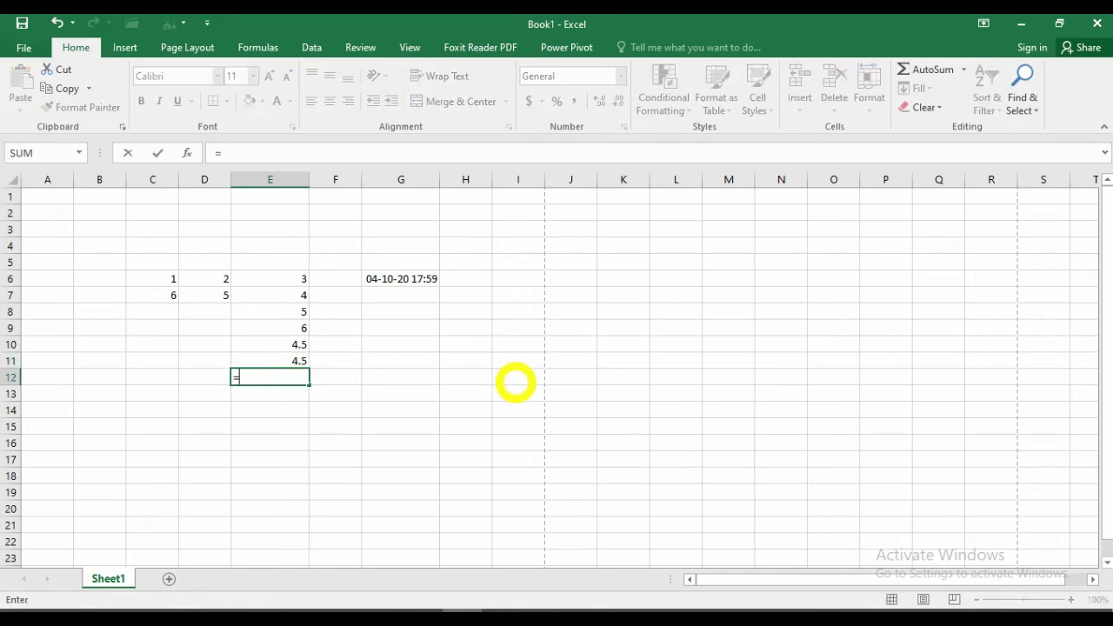
{"action": "type", "text": "sum("}
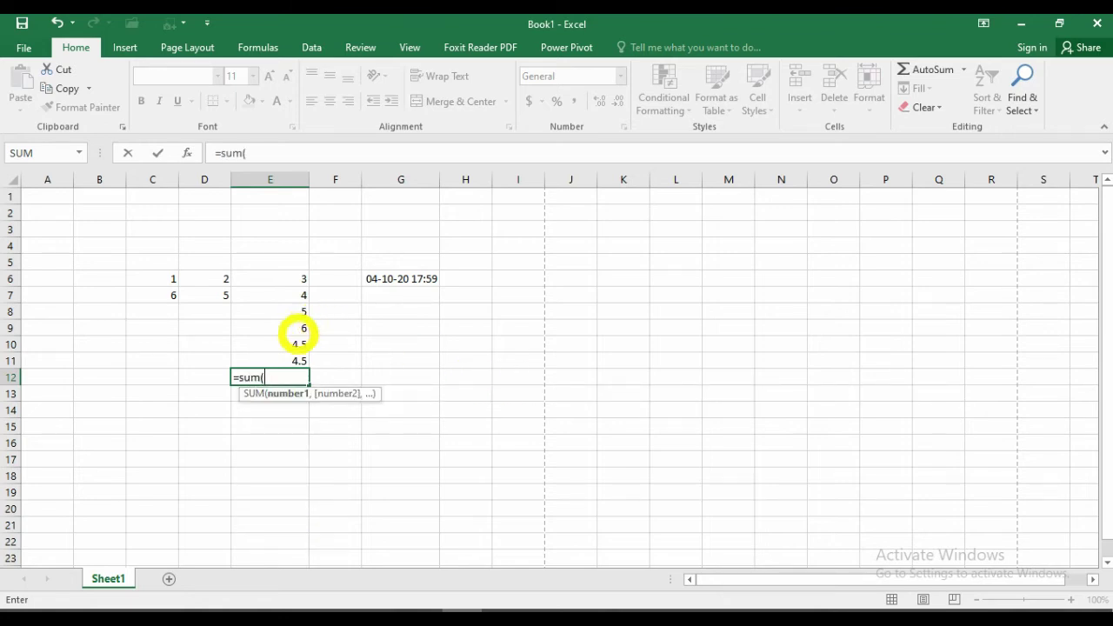
{"action": "left_click_drag", "start_coordinate": [292, 328], "coordinate": [288, 280]}
{"action": "type", "text": ")"}
{"action": "key", "text": "Return"}
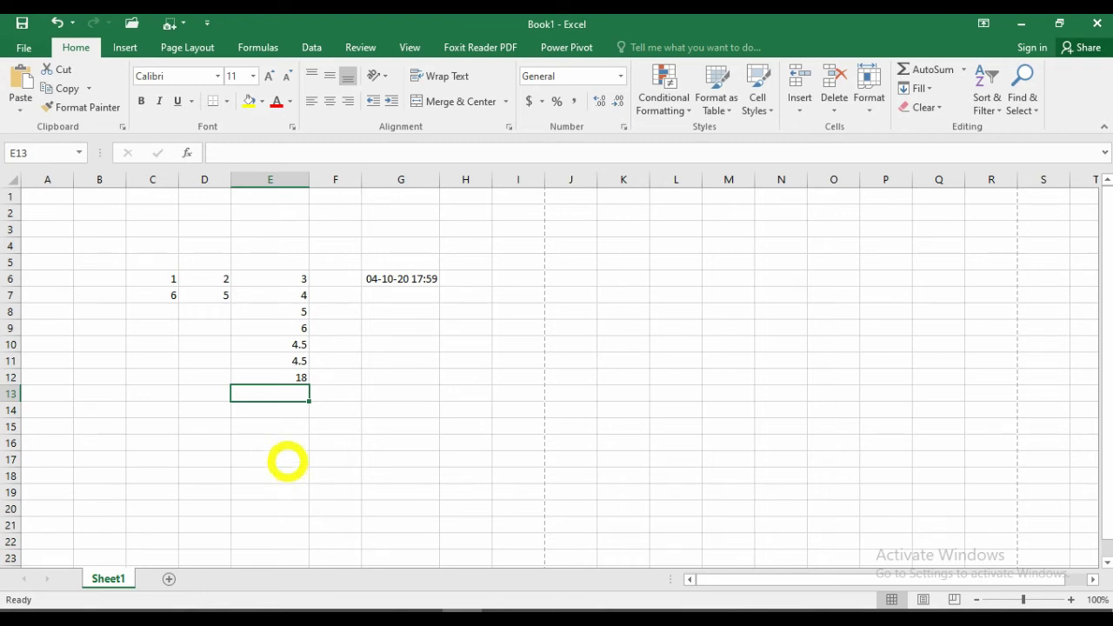
Build =E9+E8+E7+E6 in E13 by picking each cell, also giving 18.
{"action": "type", "text": "="}
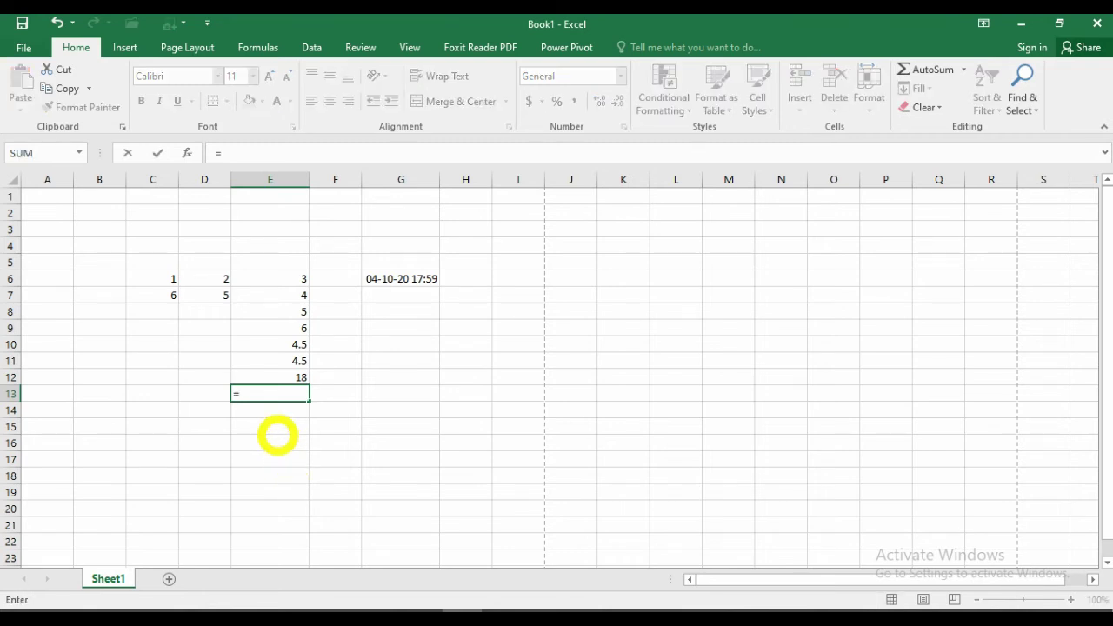
{"action": "left_click", "coordinate": [281, 328]}
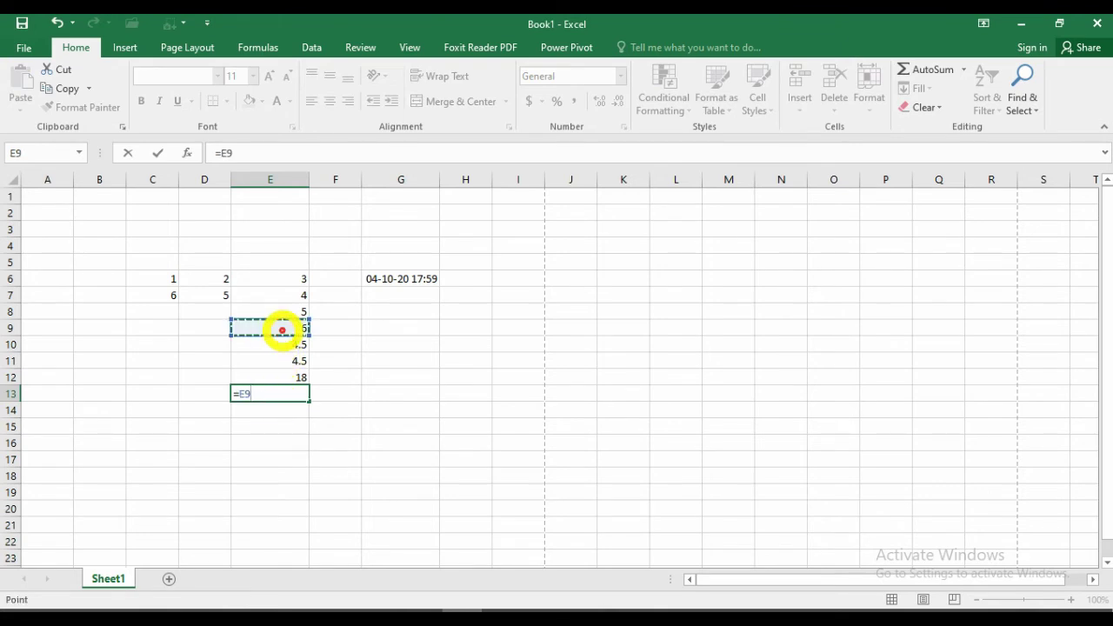
{"action": "type", "text": "+"}
{"action": "left_click", "coordinate": [280, 309]}
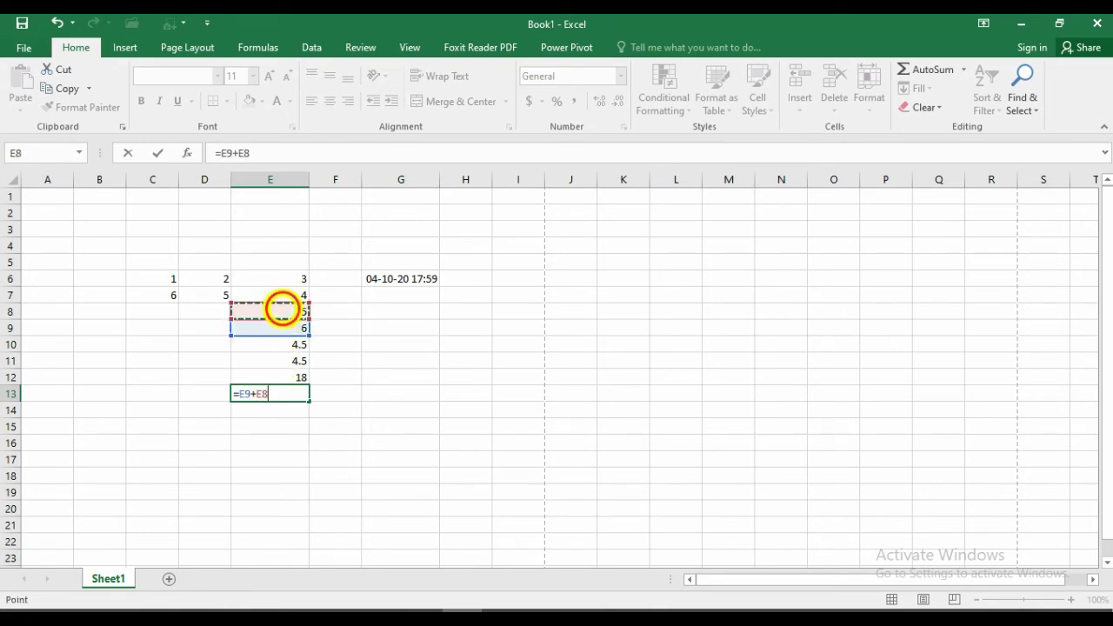
{"action": "type", "text": "+"}
{"action": "left_click", "coordinate": [280, 296]}
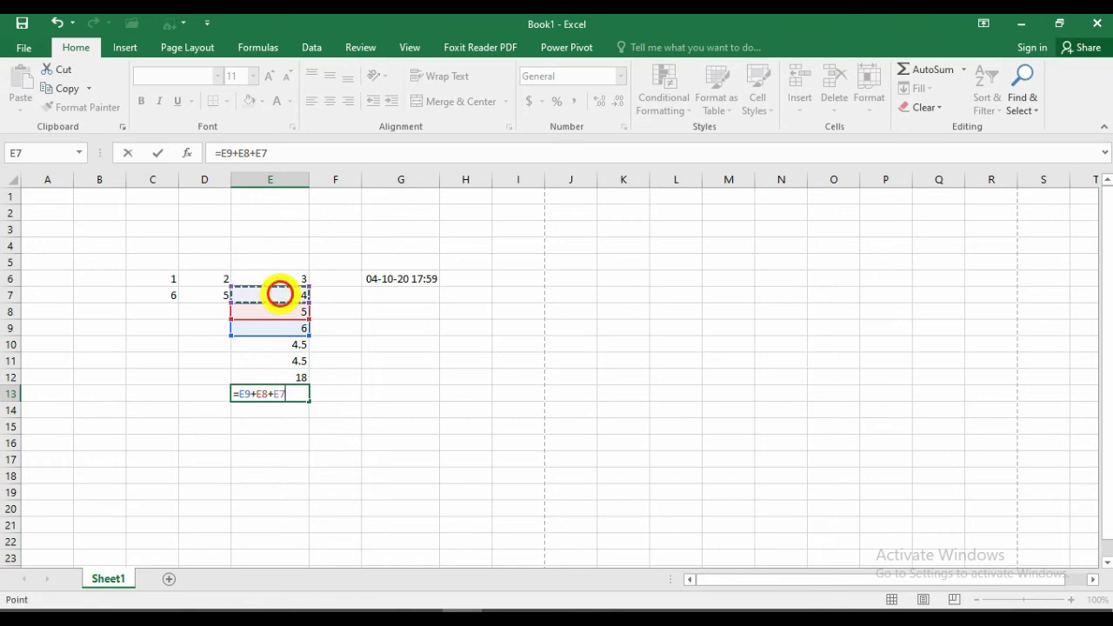
{"action": "type", "text": "+"}
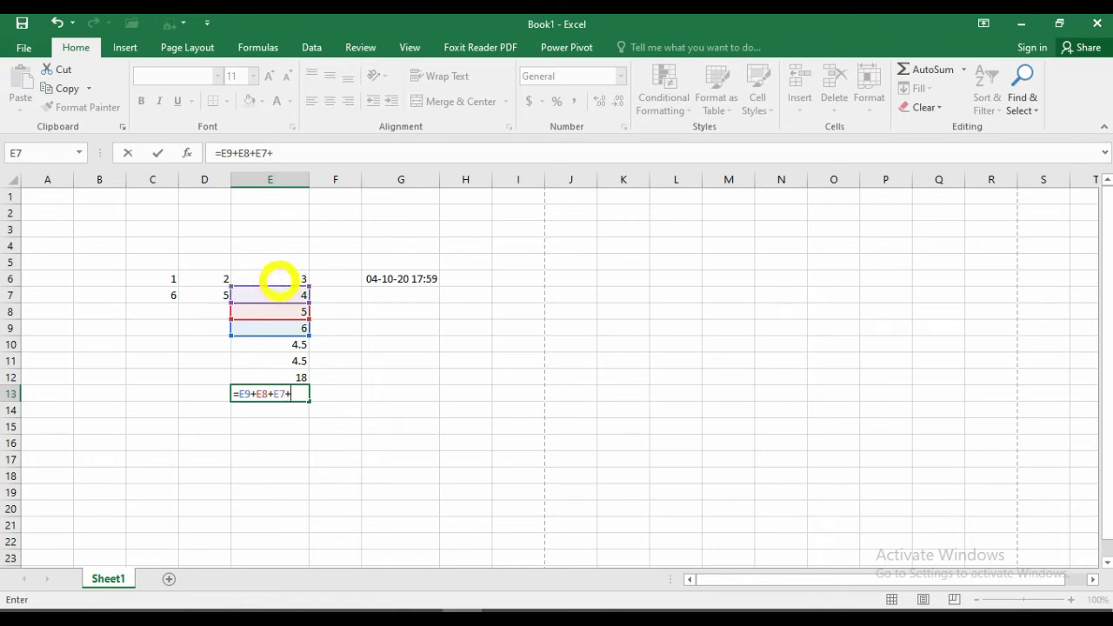
{"action": "left_click", "coordinate": [279, 279]}
{"action": "key", "text": "Return"}
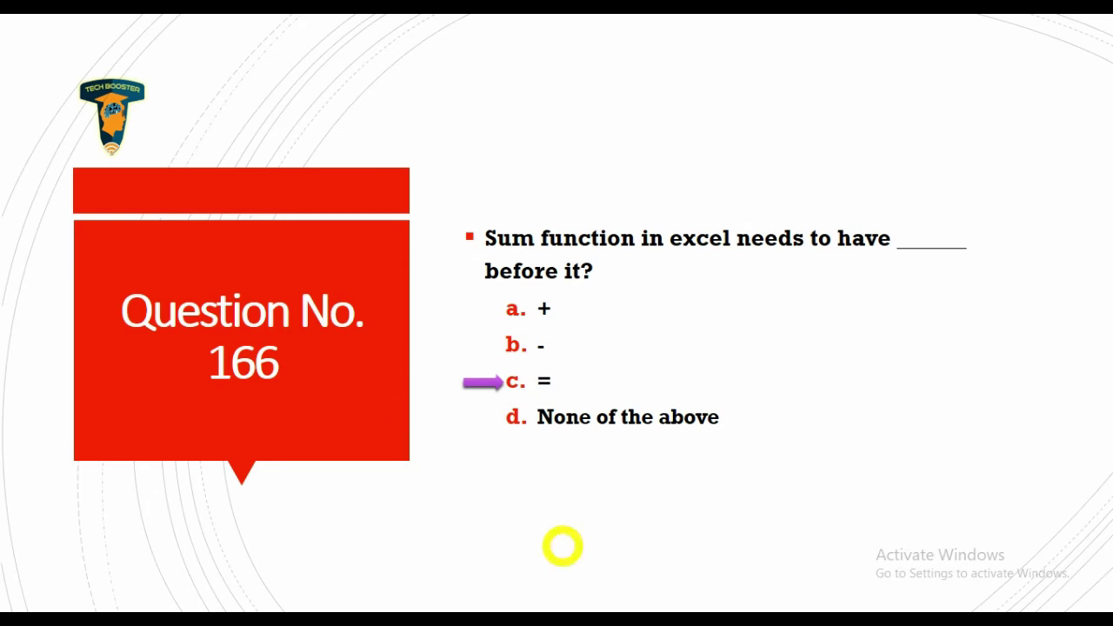
Advance to Question No. 167, reveal Listserv as its answer, then switch to Gmail.
{"action": "left_click", "coordinate": [562, 546]}
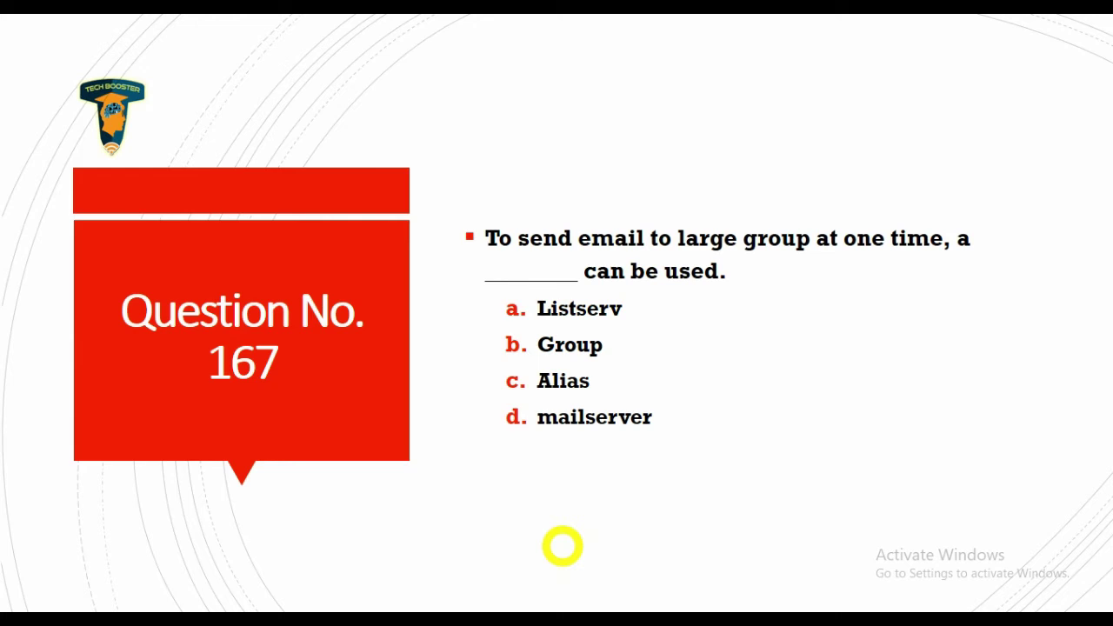
{"action": "left_click", "coordinate": [562, 546]}
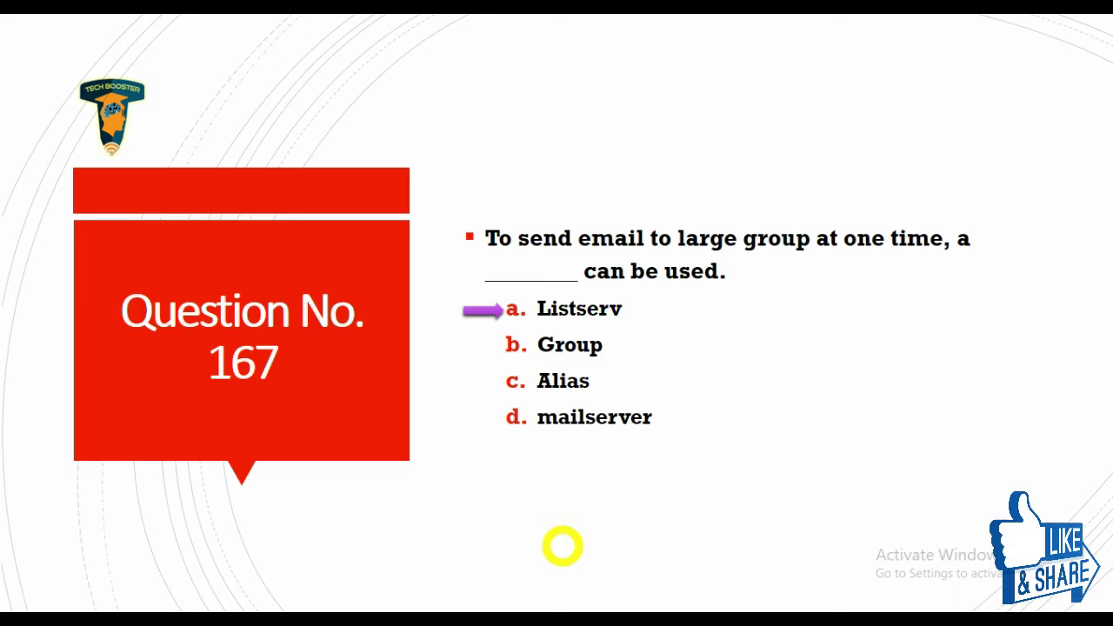
{"action": "key", "text": "alt+Tab"}
{"action": "key", "text": "alt+Tab"}
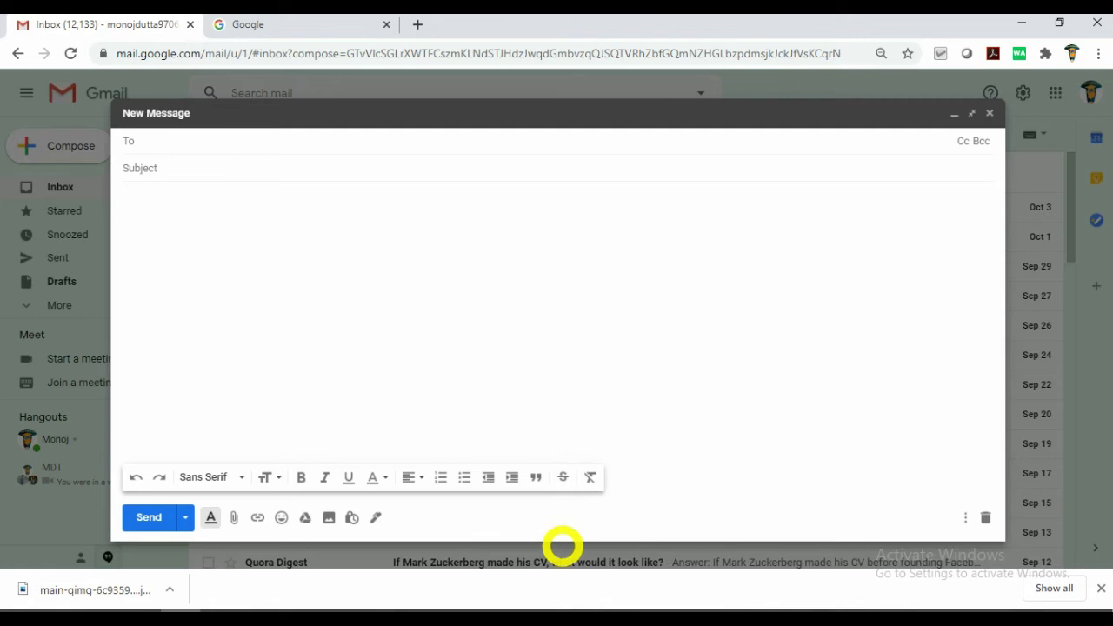
Address the new Gmail message to two suggested contacts, then minimise the empty draft.
{"action": "type", "text": "t"}
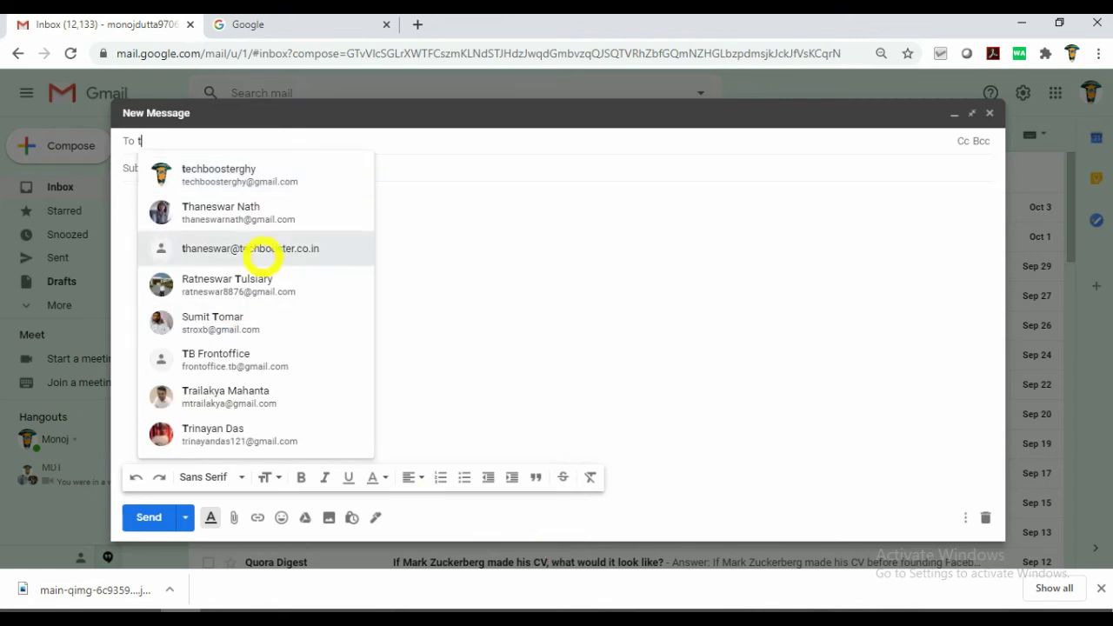
{"action": "left_click", "coordinate": [266, 217]}
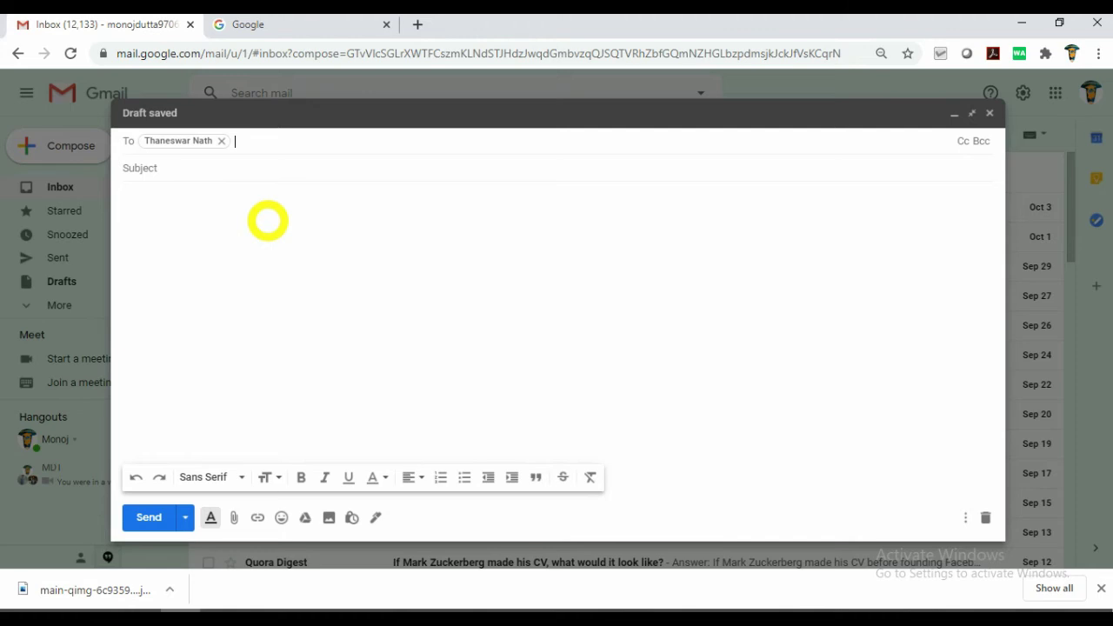
{"action": "type", "text": "dip"}
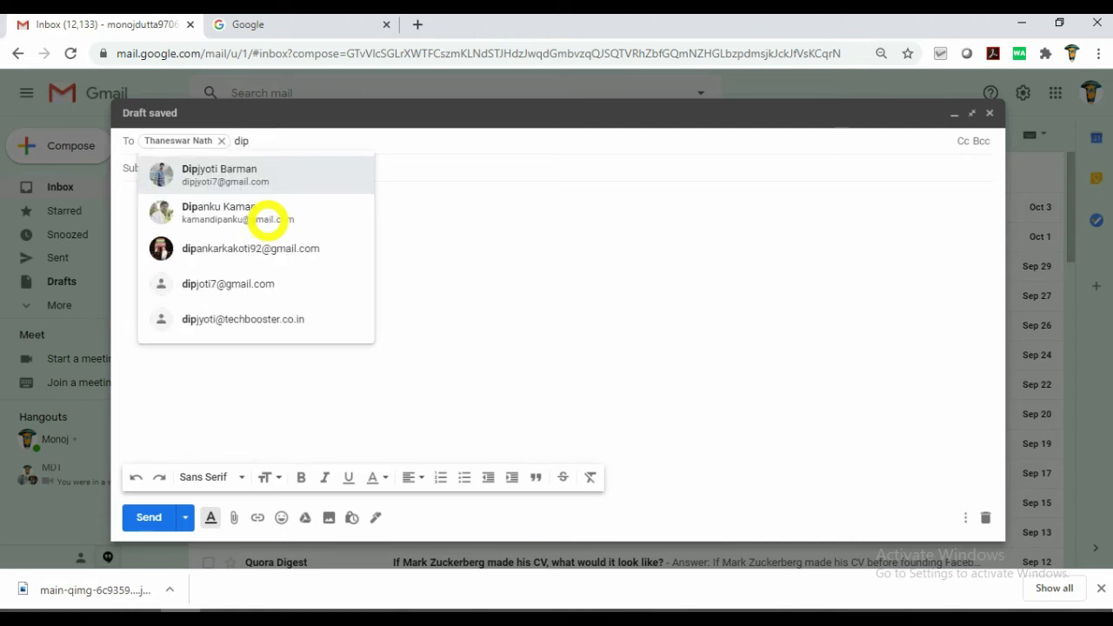
{"action": "left_click", "coordinate": [262, 182]}
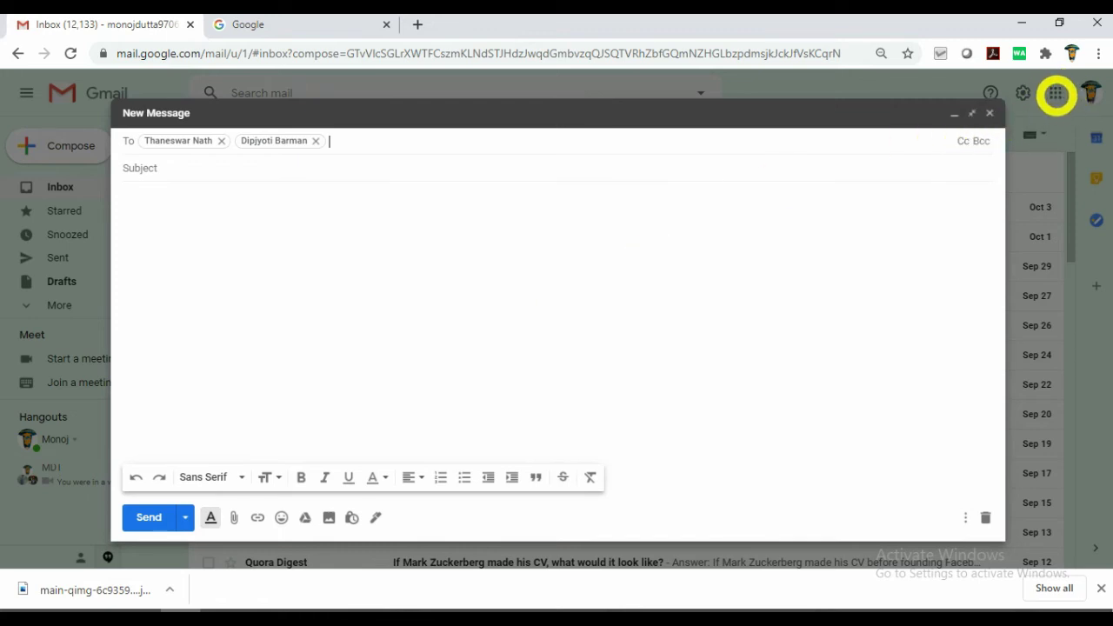
{"action": "left_click", "coordinate": [1054, 93]}
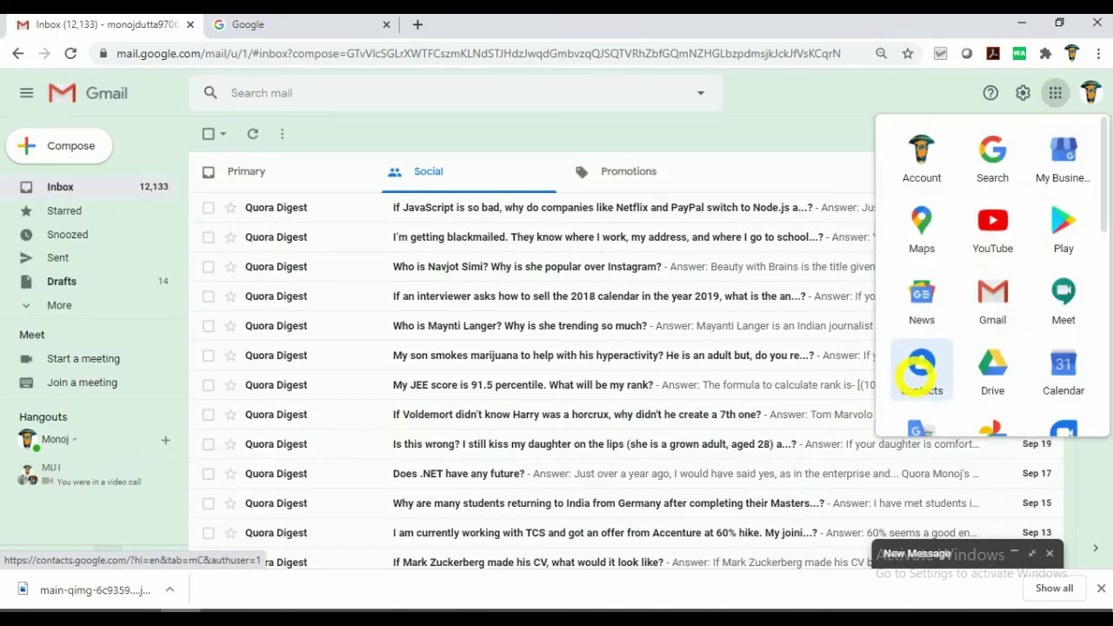
Open Google Contacts, create and save the 'Assam Secretariat' label, then return to all contacts.
{"action": "left_click", "coordinate": [920, 373]}
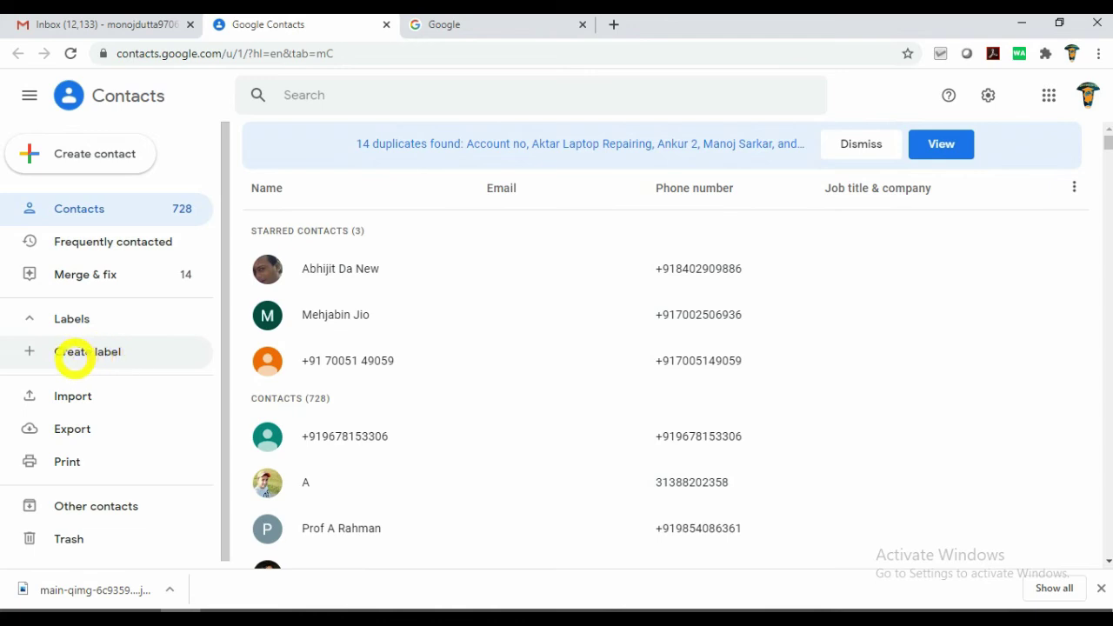
{"action": "left_click", "coordinate": [75, 354]}
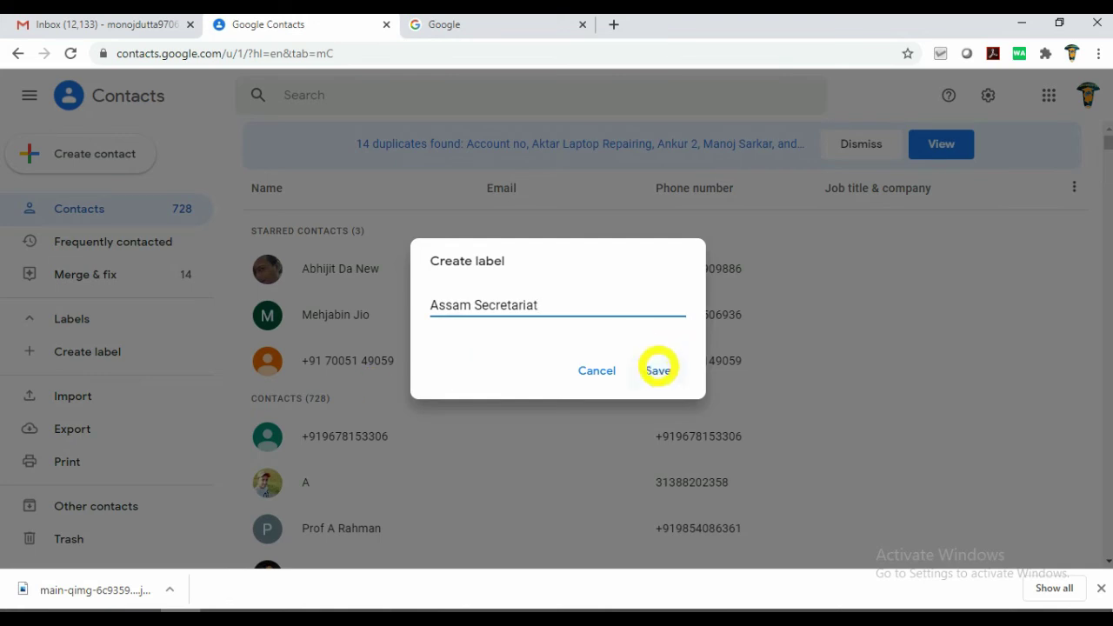
{"action": "left_click", "coordinate": [657, 370]}
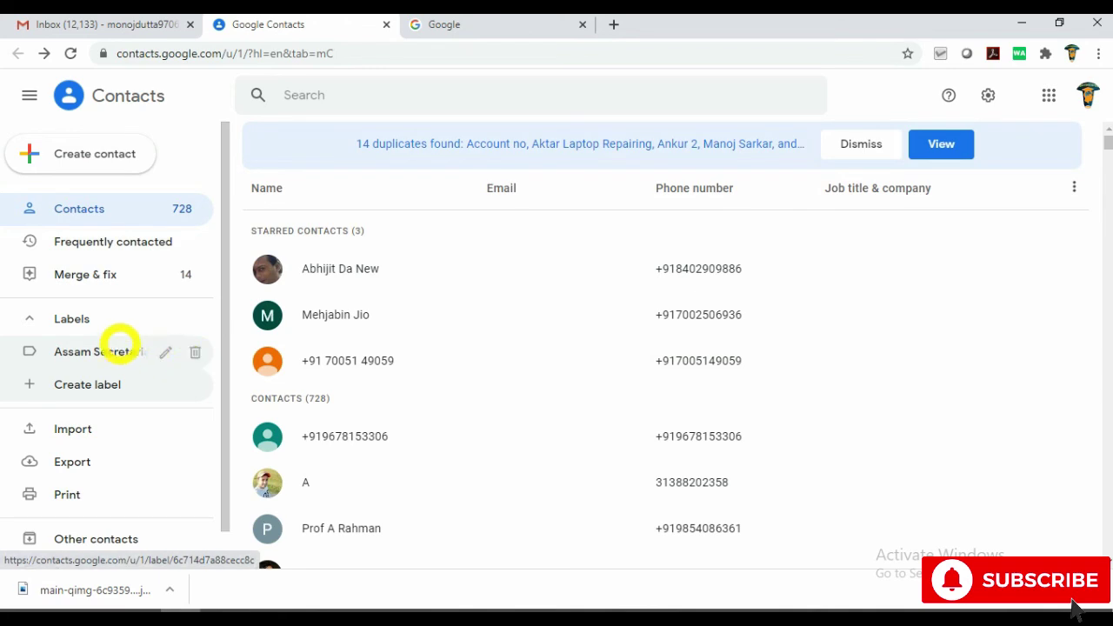
{"action": "left_click", "coordinate": [119, 346]}
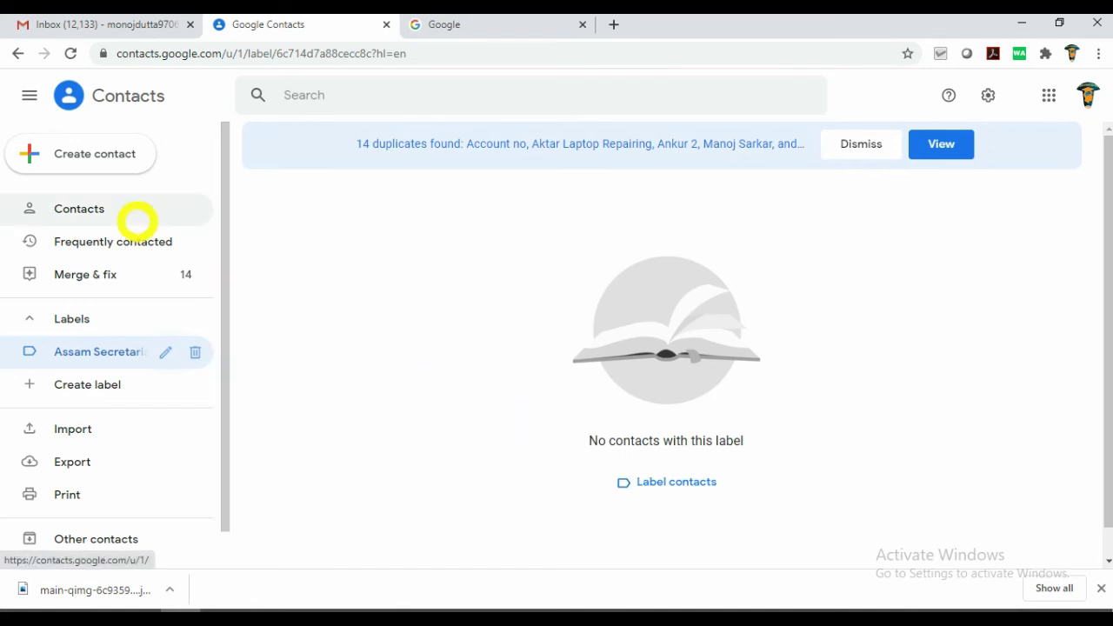
{"action": "left_click", "coordinate": [117, 210]}
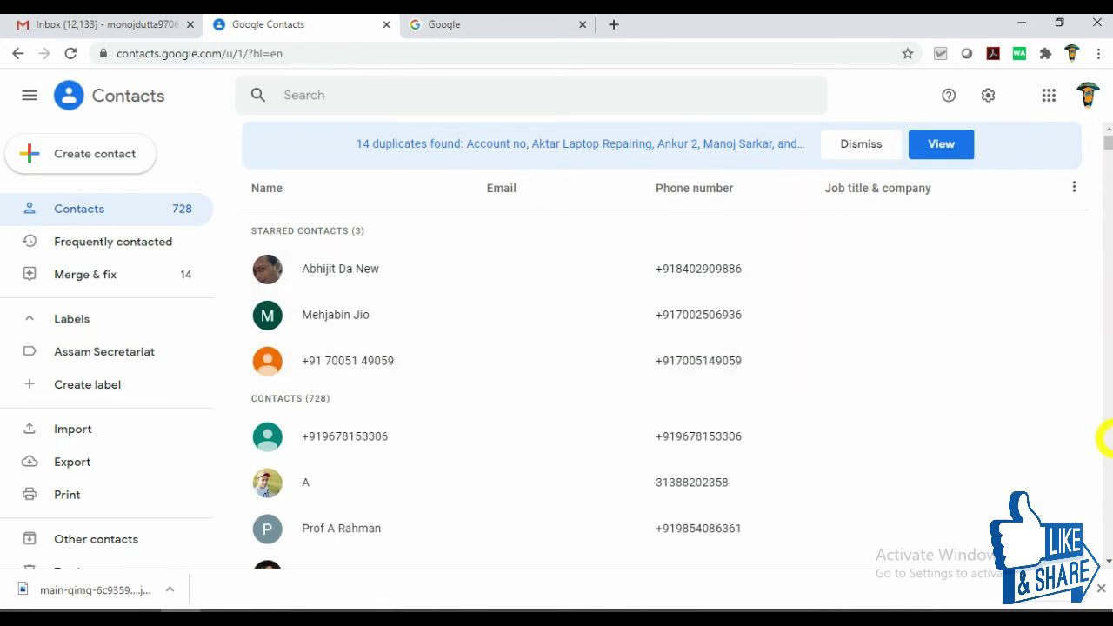
{"action": "left_click_drag", "start_coordinate": [1107, 561], "coordinate": [1106, 561]}
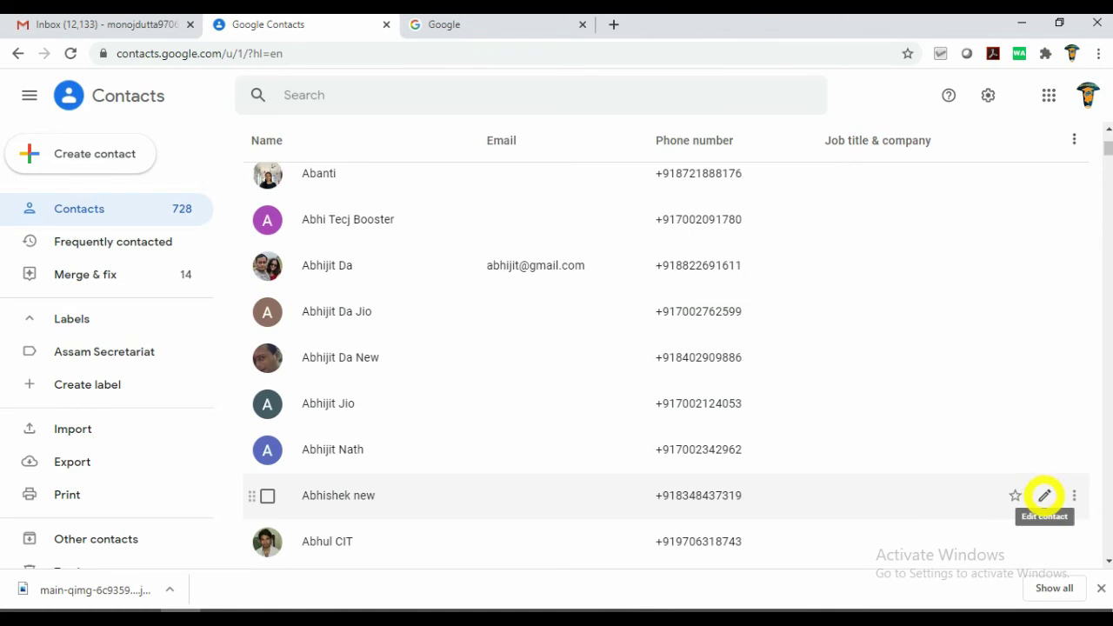
Edit a contact lacking an email, enter its email address, and save the change.
{"action": "left_click", "coordinate": [1044, 495]}
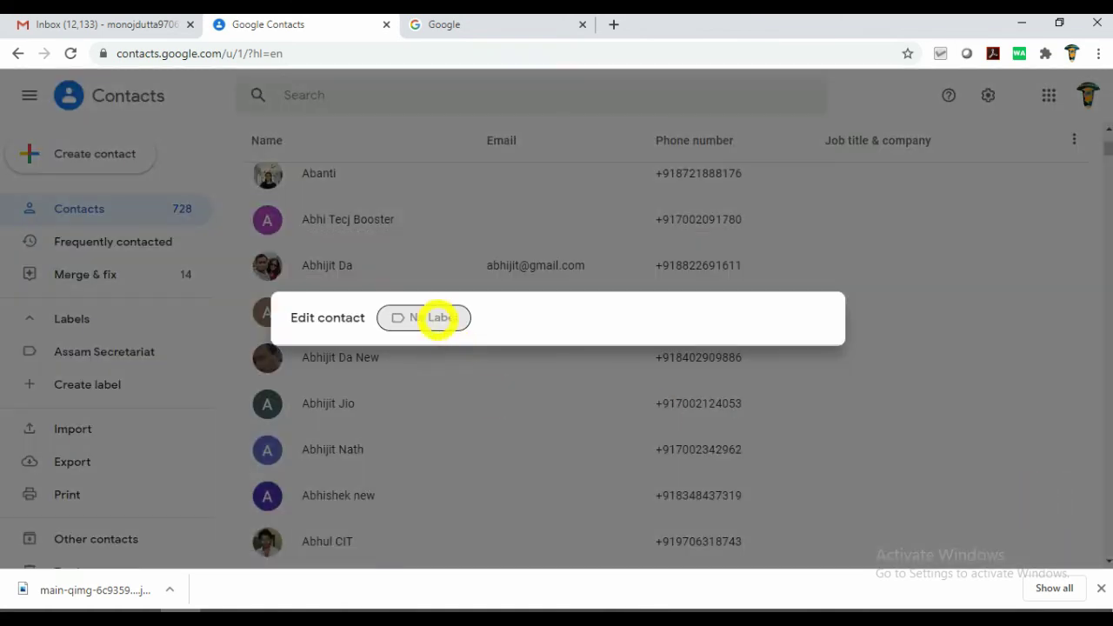
{"action": "left_click", "coordinate": [399, 318]}
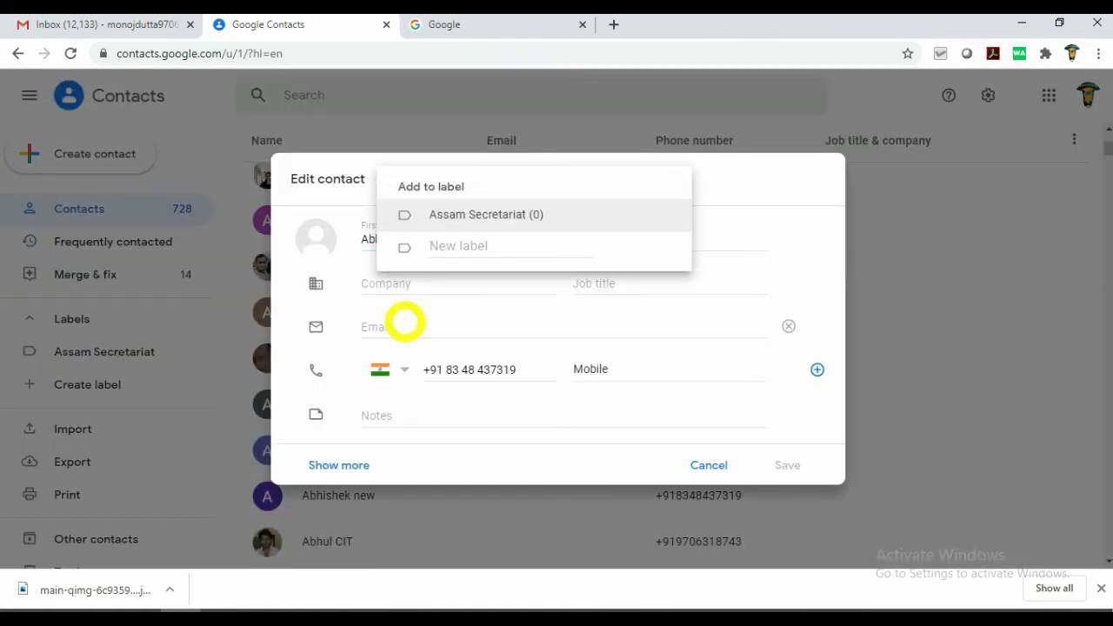
{"action": "left_click", "coordinate": [379, 320]}
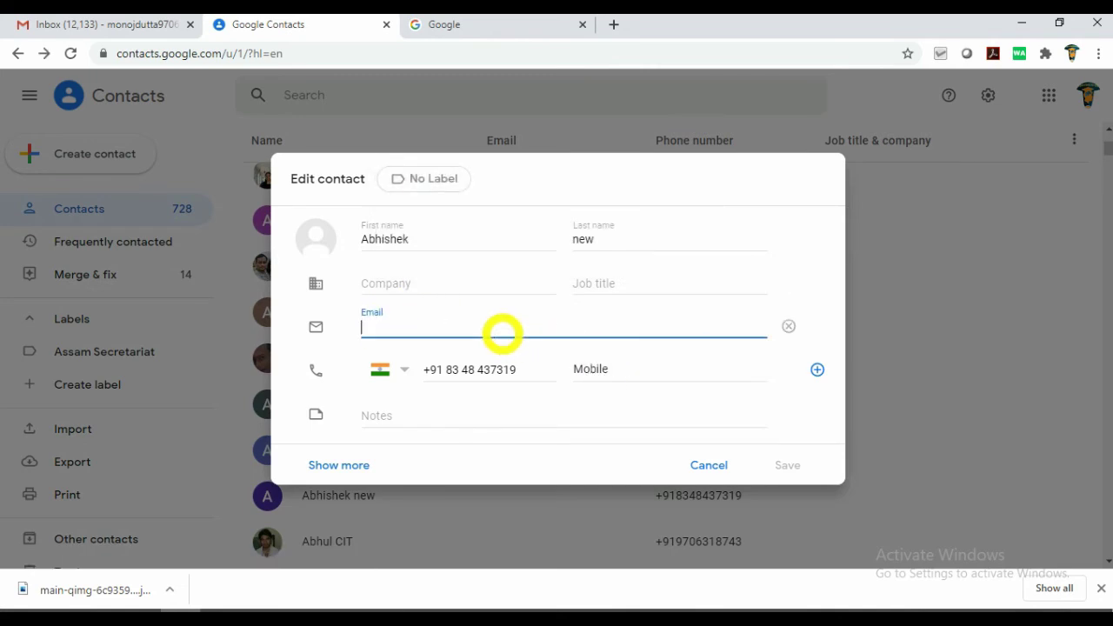
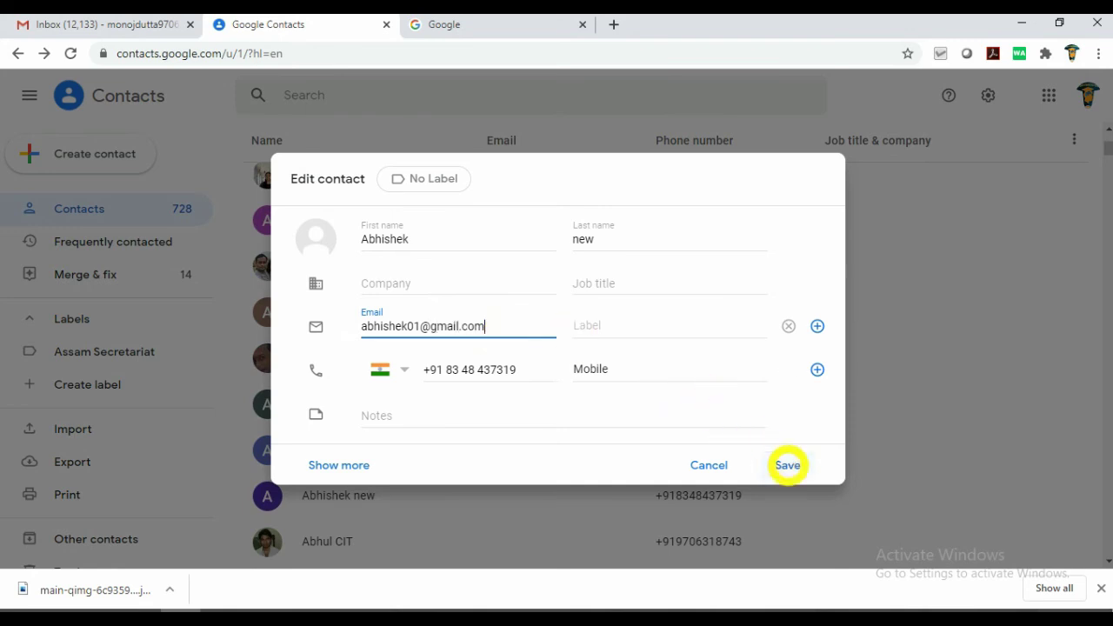
{"action": "left_click", "coordinate": [786, 465]}
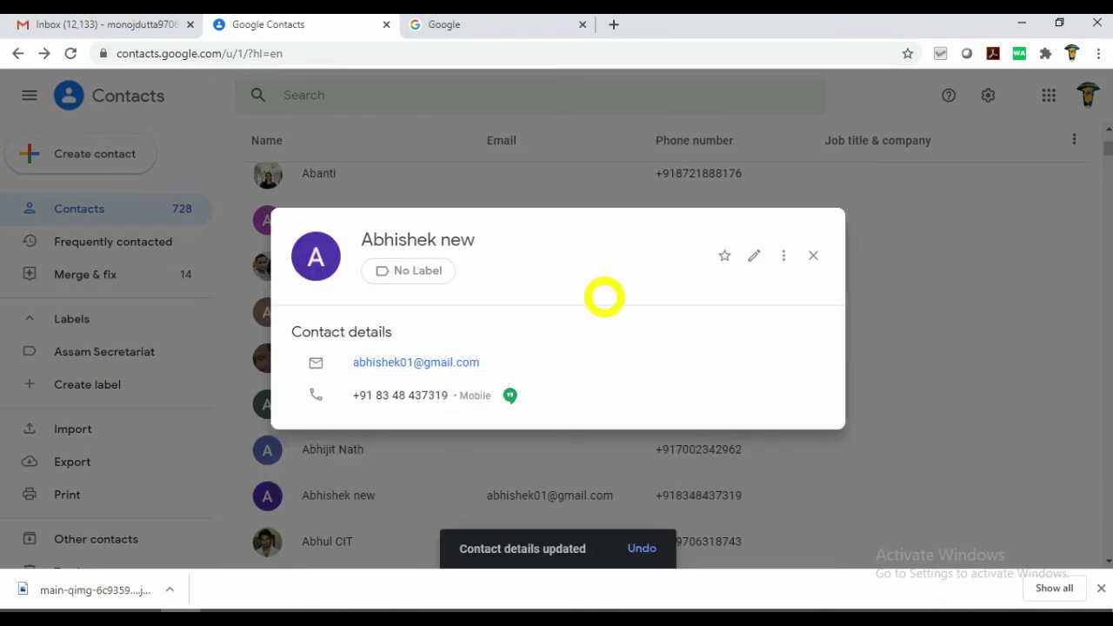
{"action": "left_click", "coordinate": [817, 255]}
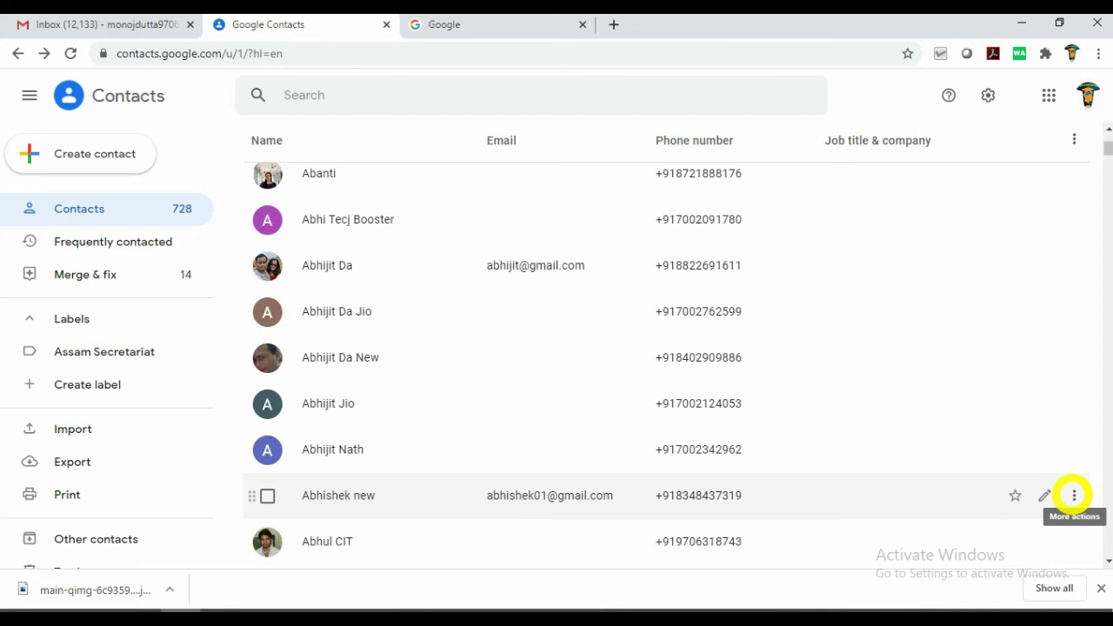
Assign the edited contact to Assam Secretariat and confirm it is the label's only member.
{"action": "left_click", "coordinate": [1073, 495]}
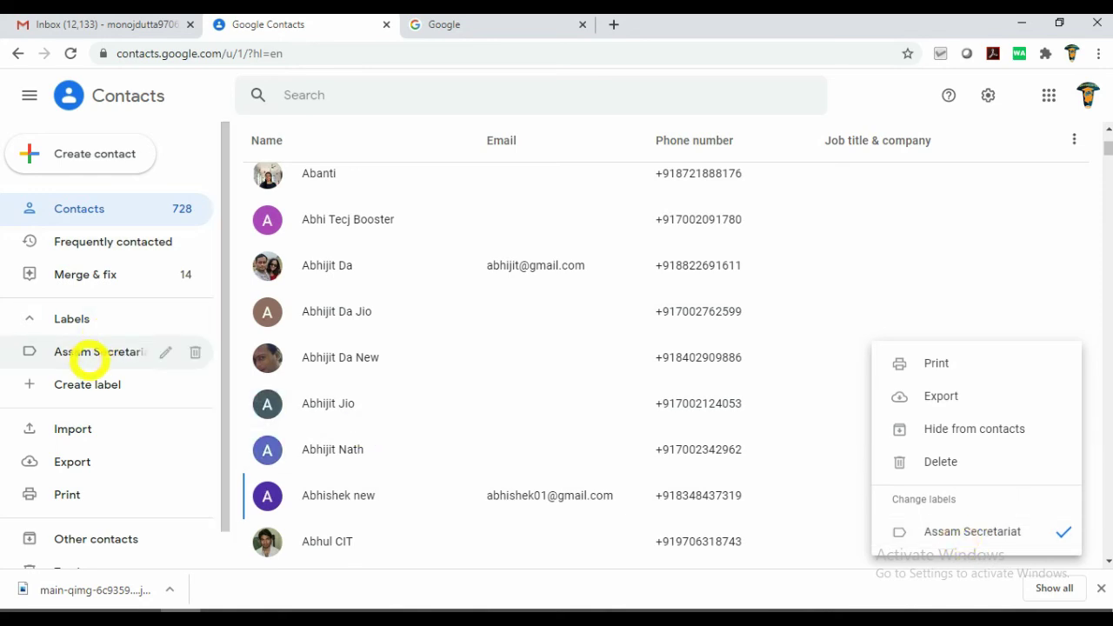
{"action": "left_click", "coordinate": [87, 357]}
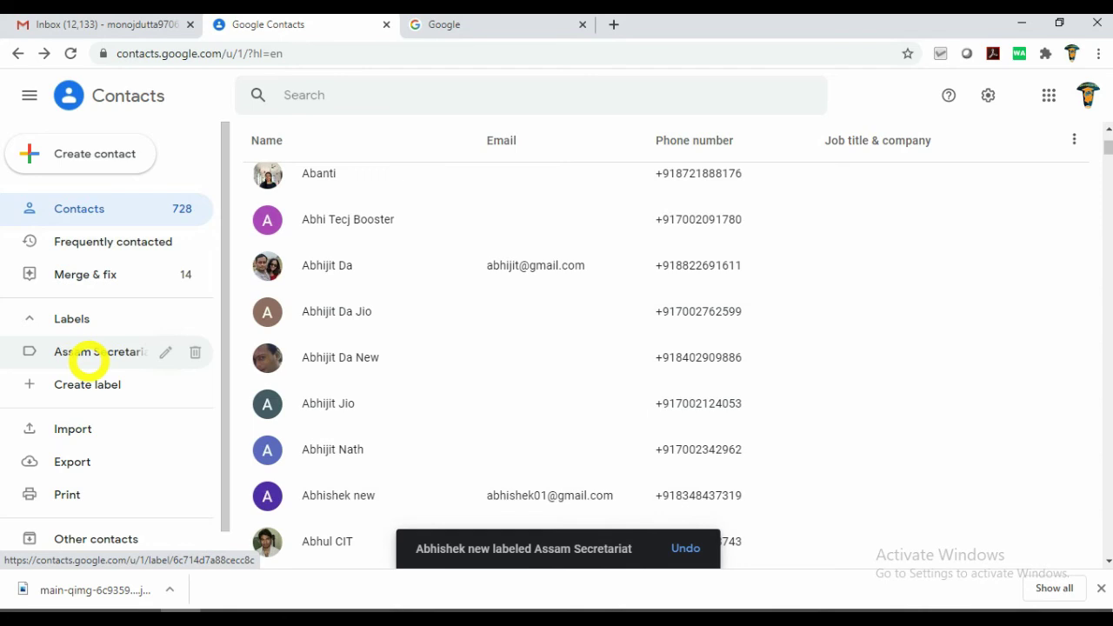
{"action": "left_click", "coordinate": [86, 353]}
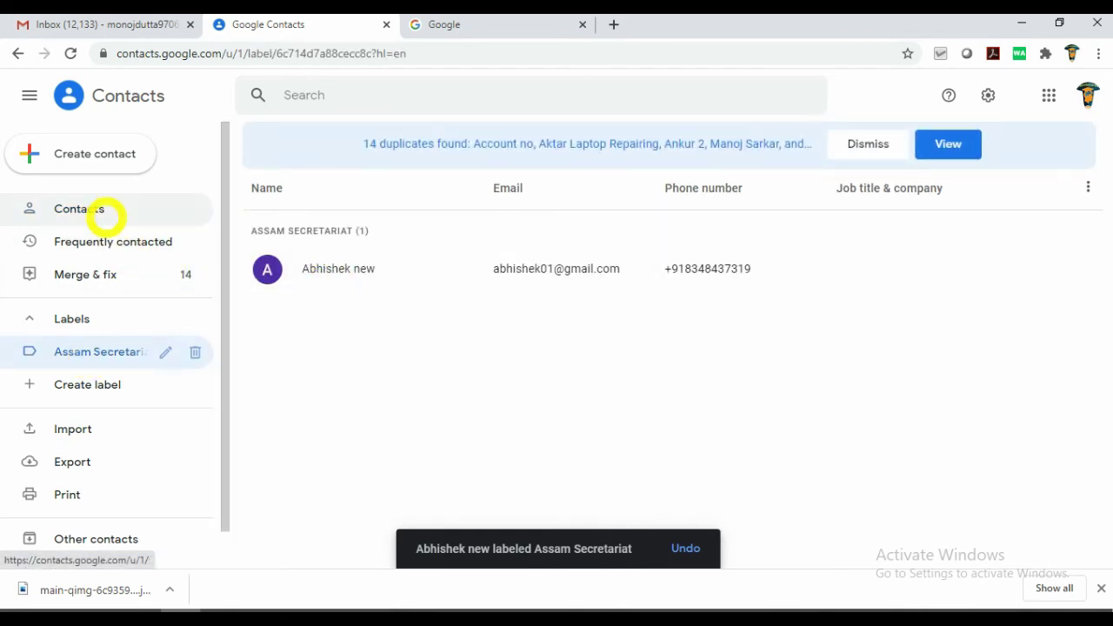
{"action": "left_click", "coordinate": [110, 210]}
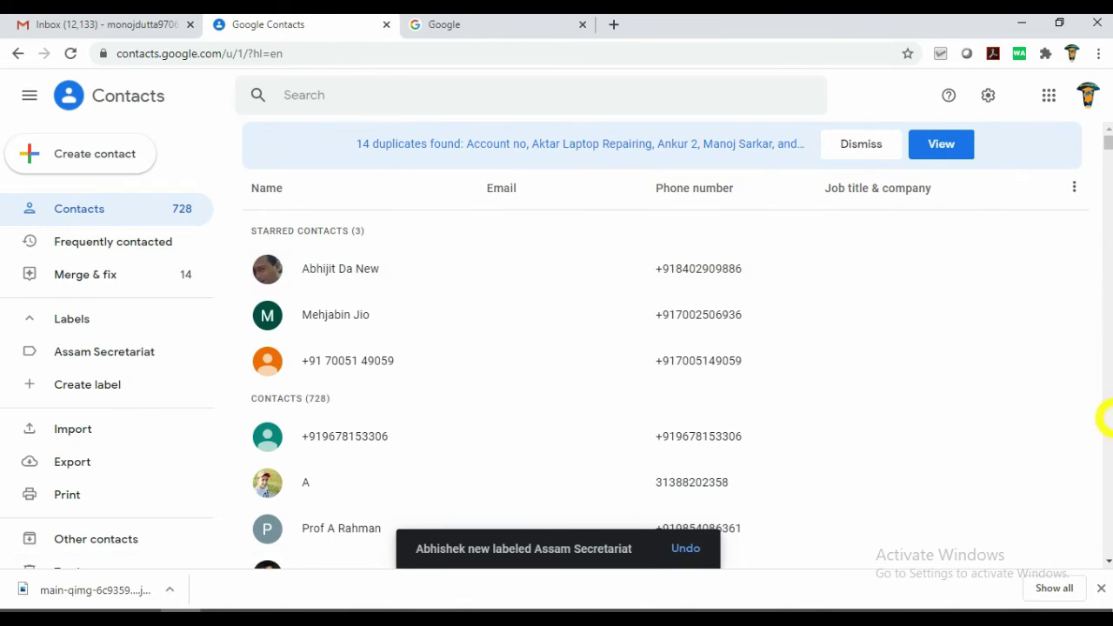
{"action": "left_click", "coordinate": [1100, 560]}
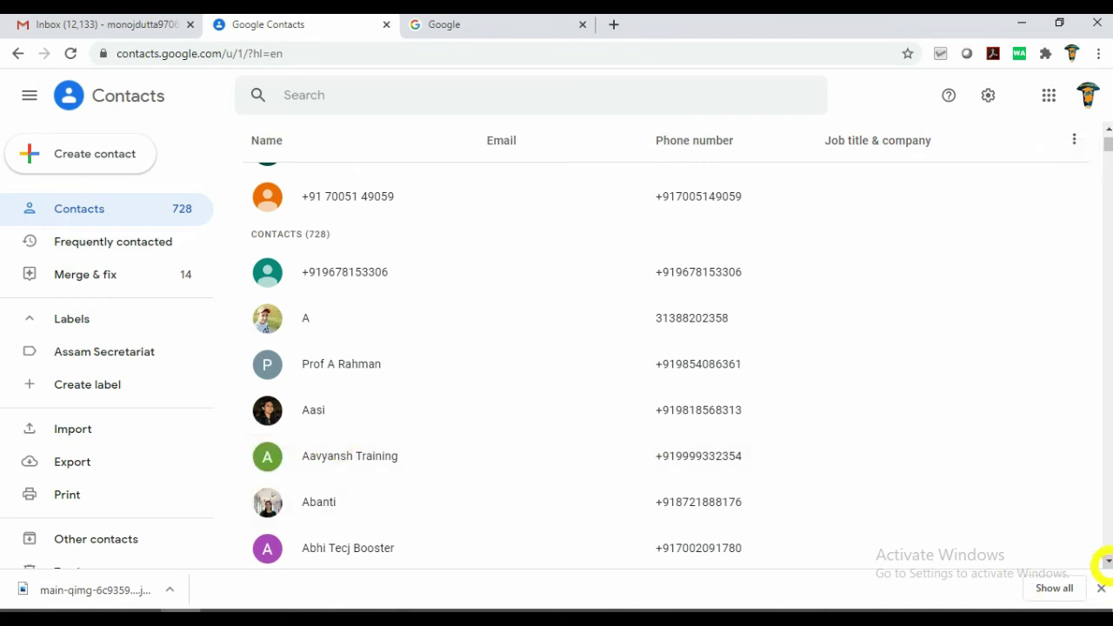
Select more contacts and bring up the Assam Secretariat option under Change labels.
{"action": "left_click", "coordinate": [1105, 561]}
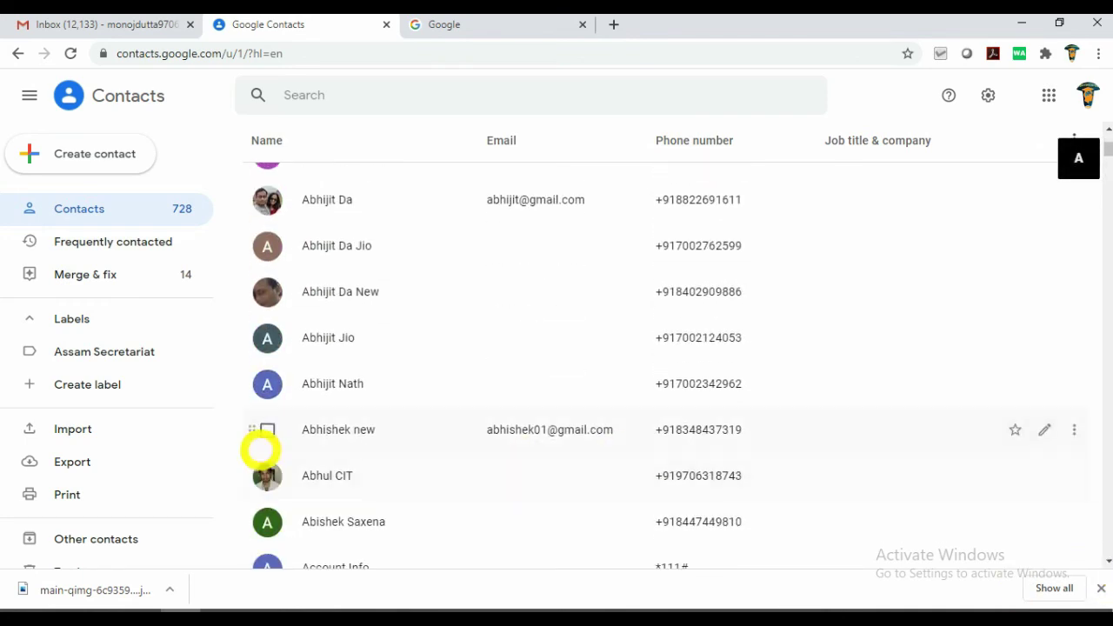
{"action": "left_click", "coordinate": [267, 199]}
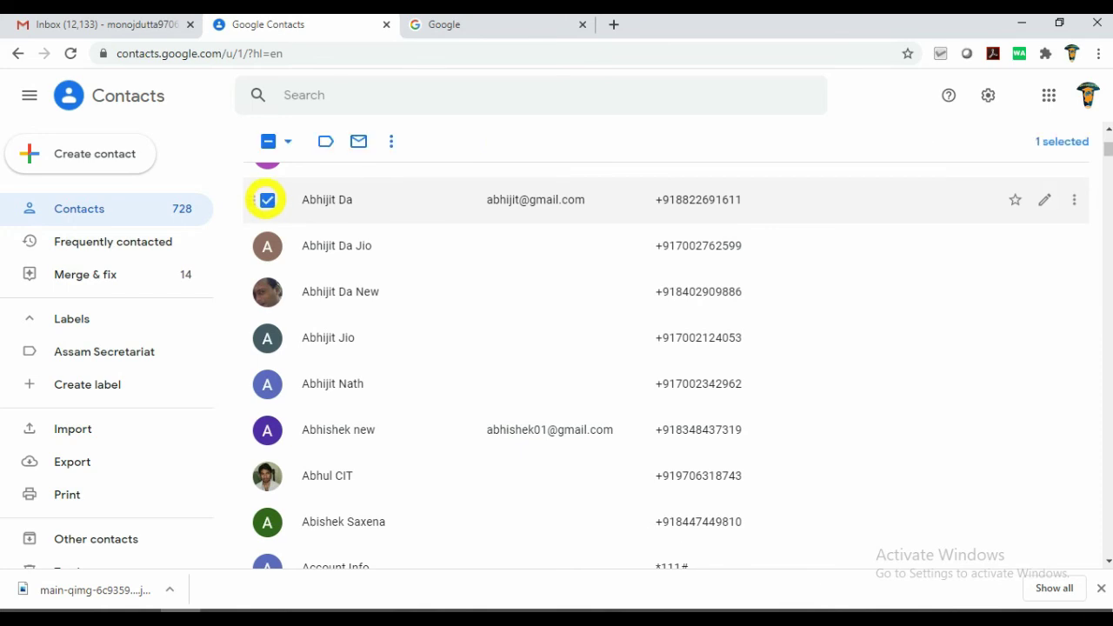
{"action": "left_click", "coordinate": [1105, 561]}
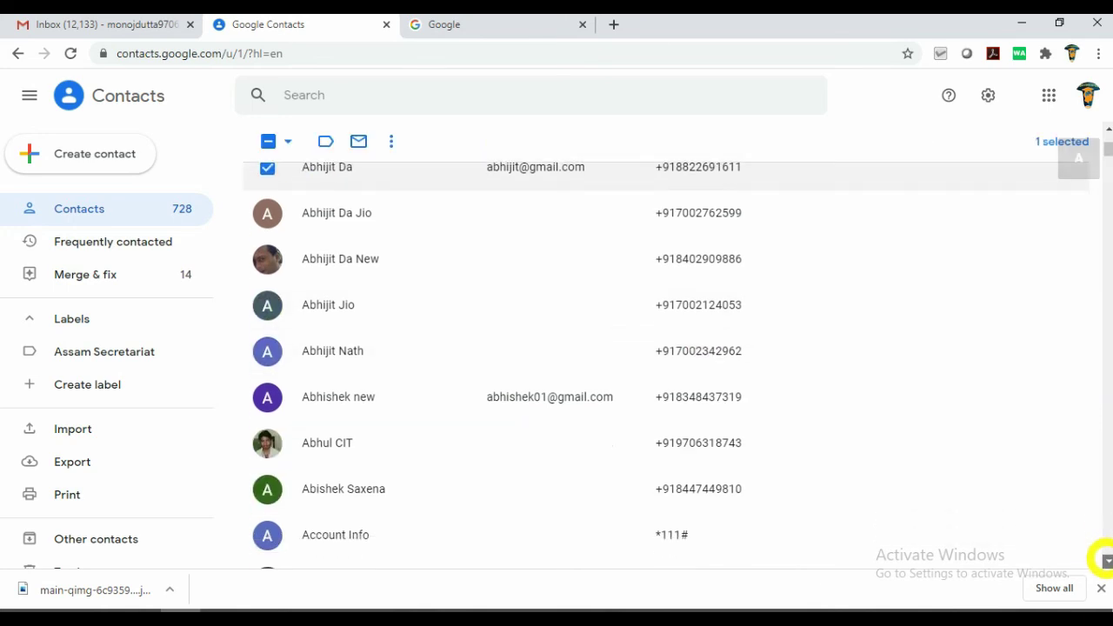
{"action": "left_click_drag", "start_coordinate": [1106, 561], "coordinate": [1104, 562]}
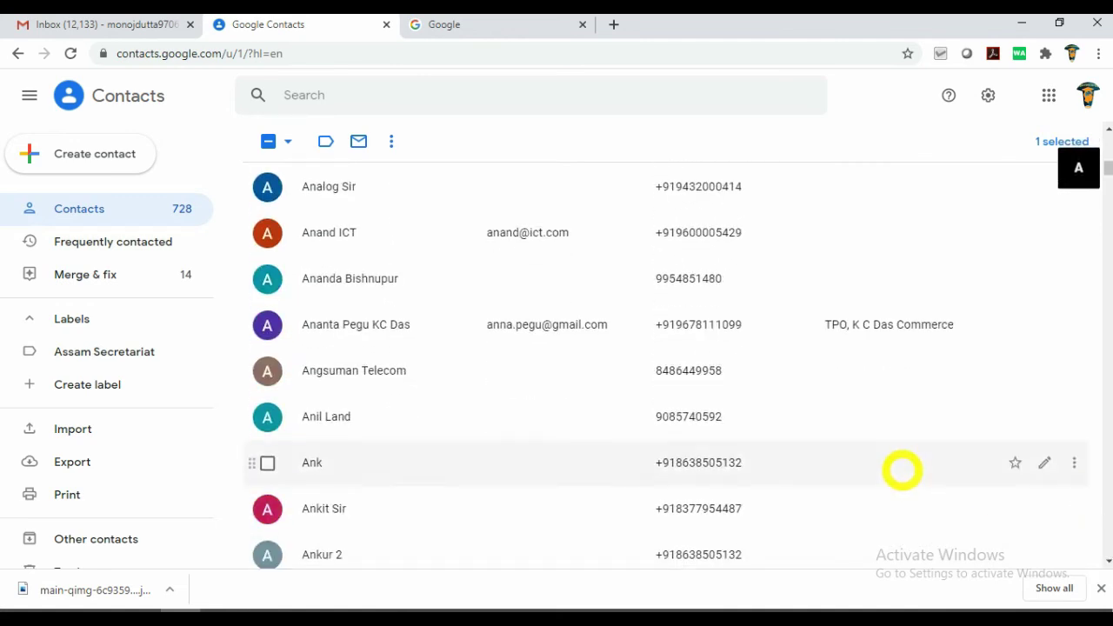
{"action": "left_click", "coordinate": [266, 233]}
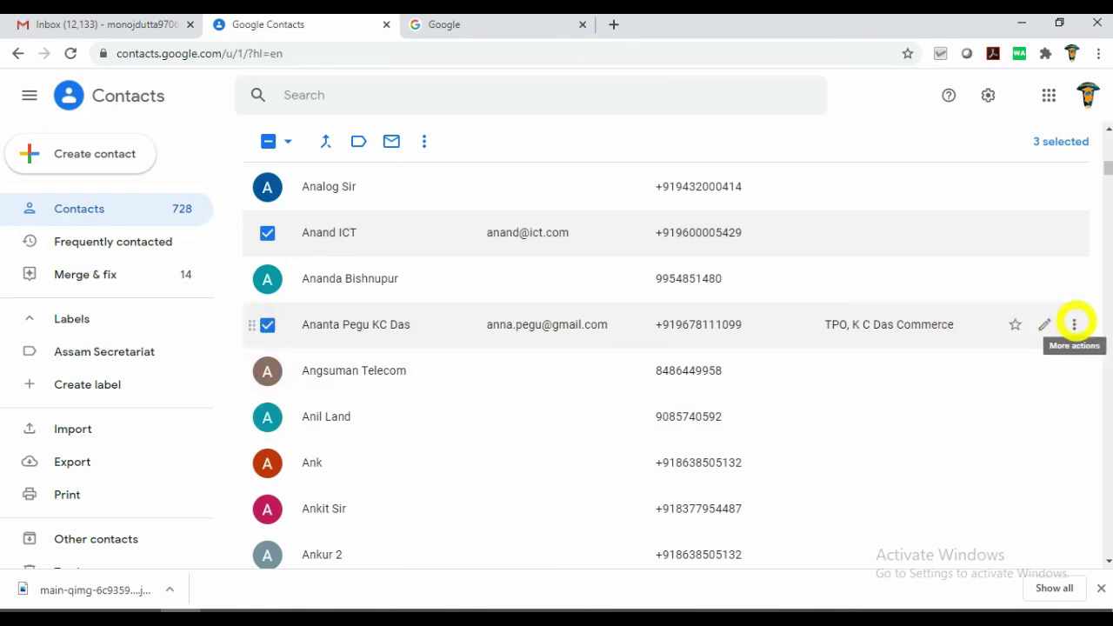
{"action": "left_click", "coordinate": [1074, 323]}
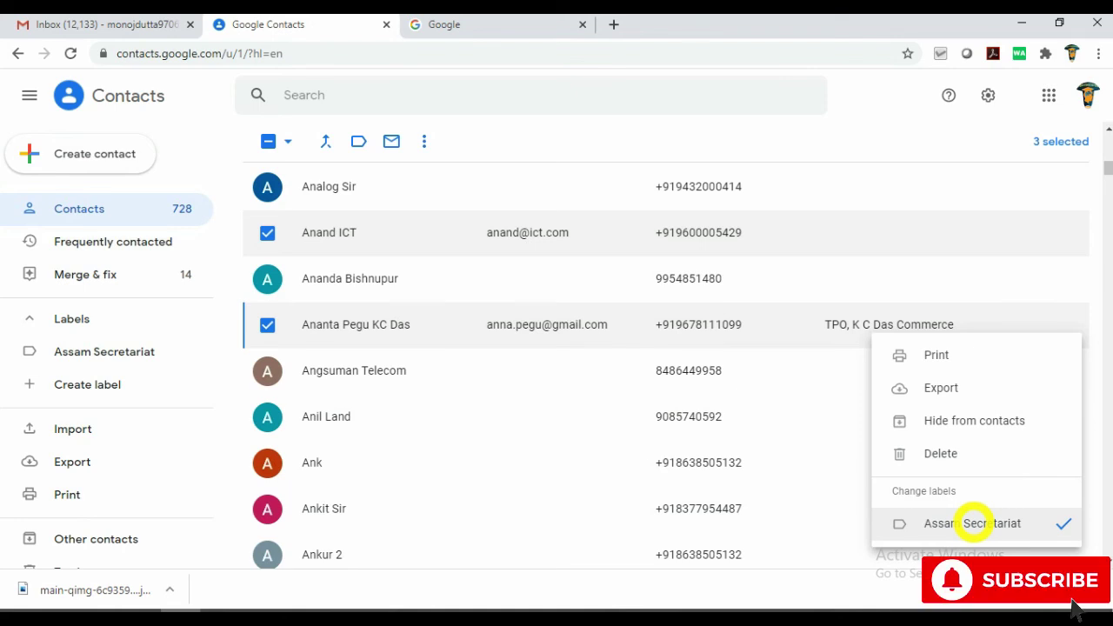
{"action": "key", "text": "alt+Tab"}
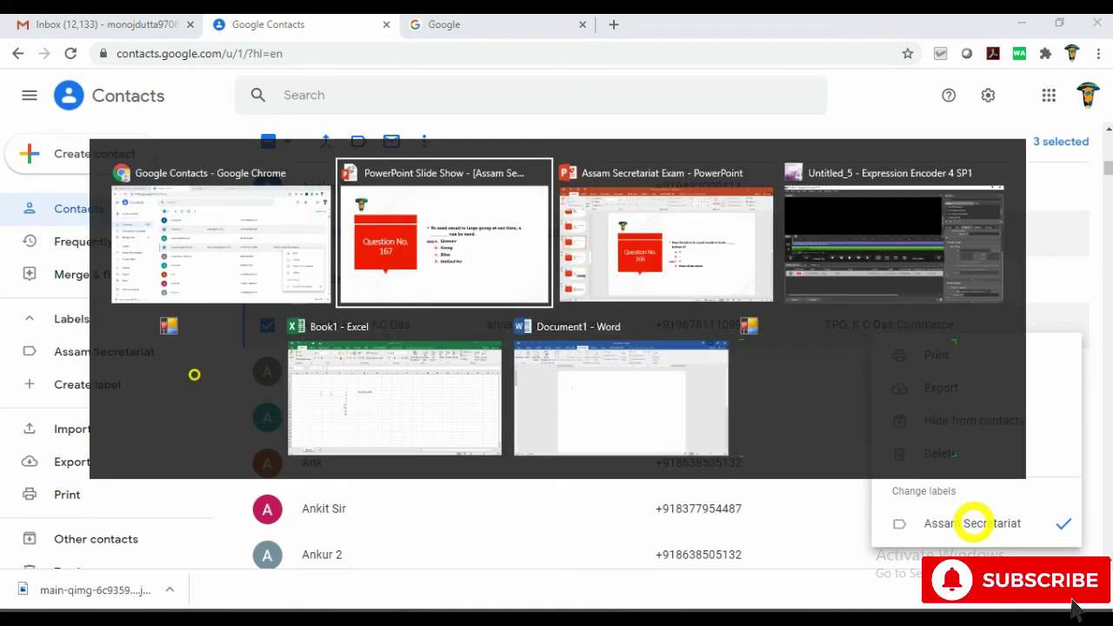